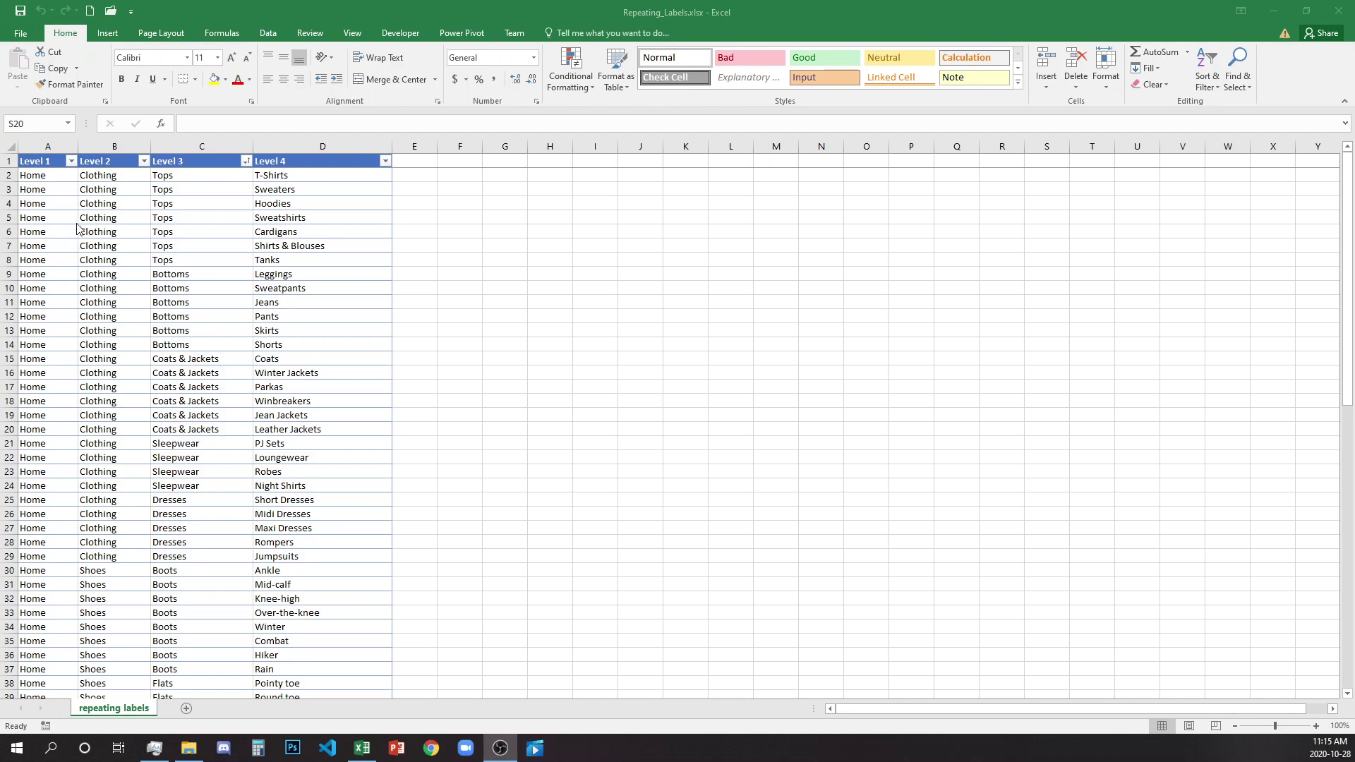
- Check the Level 1, 2 and 3 filter dropdowns, closing each without changes
click(71, 162)
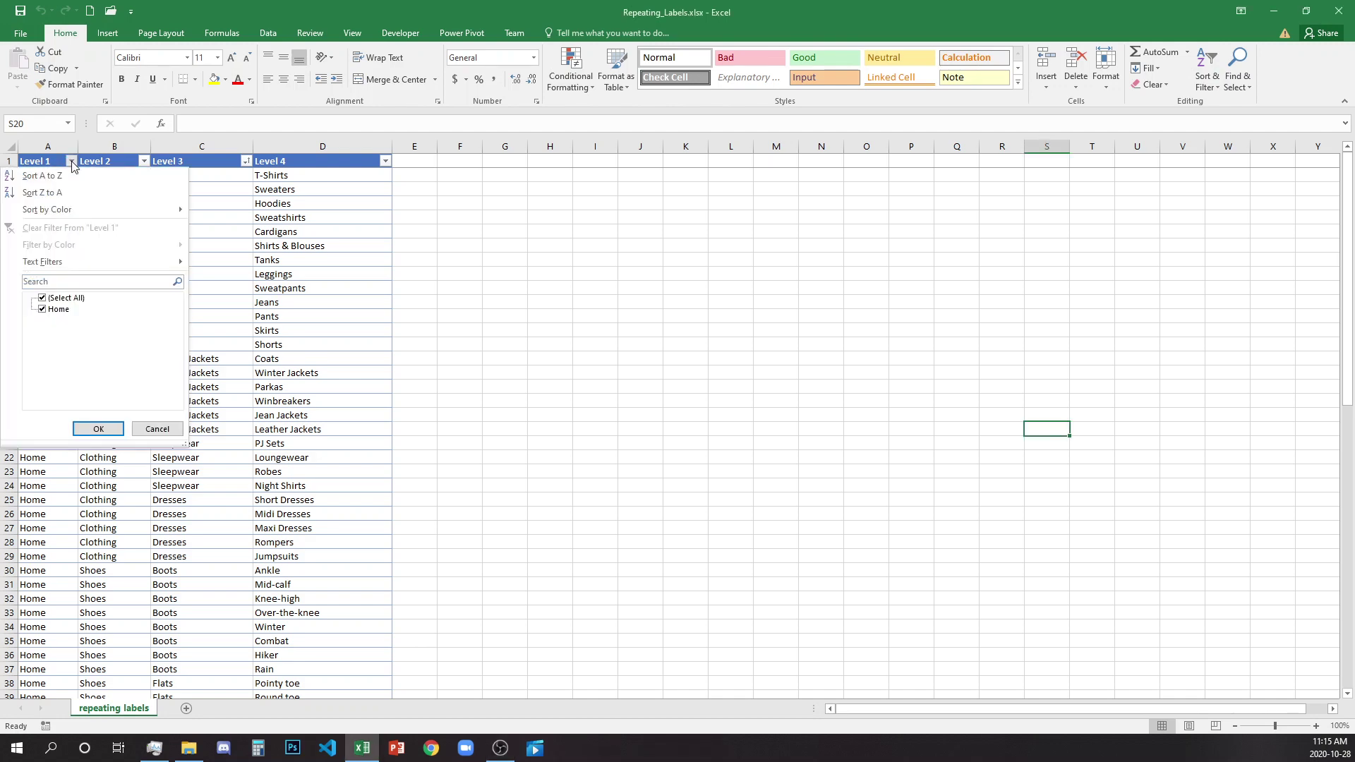
click(221, 251)
drag(60, 182, 28, 332)
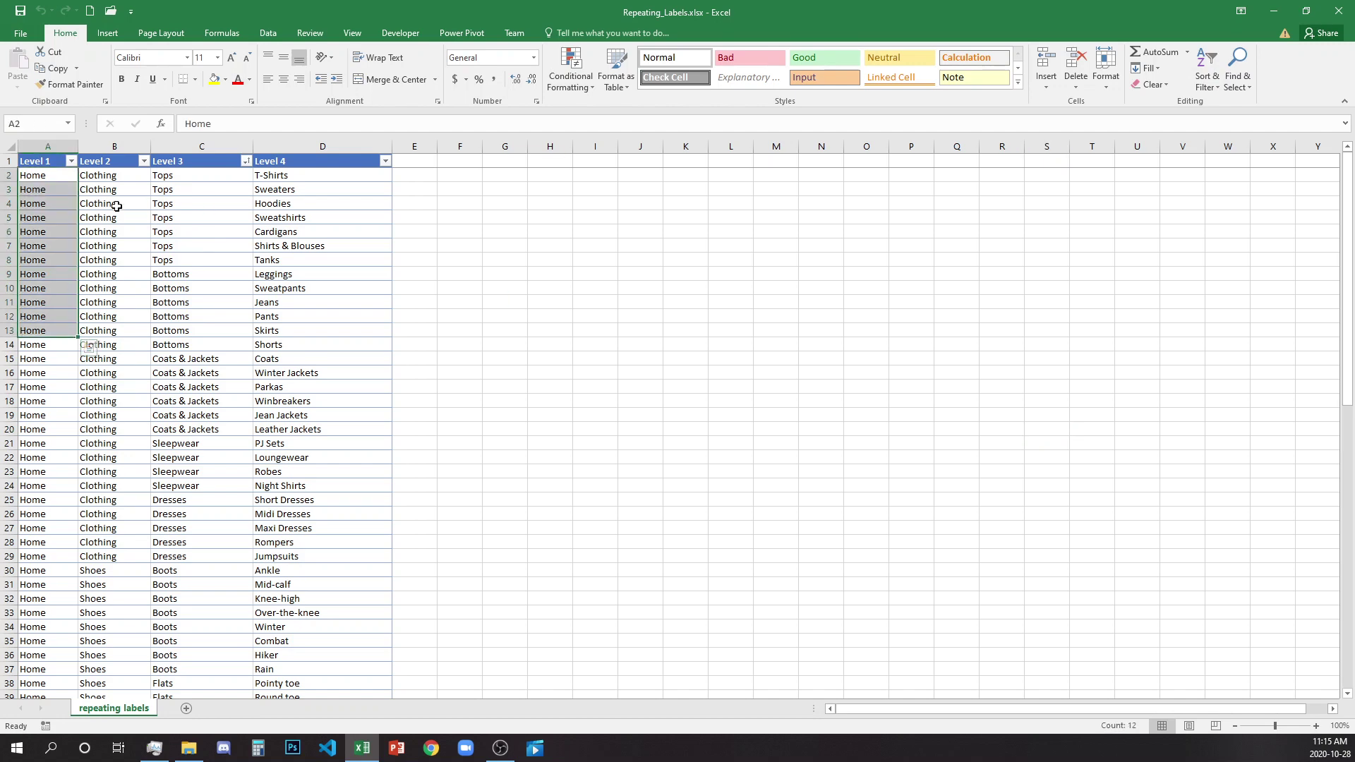
click(126, 164)
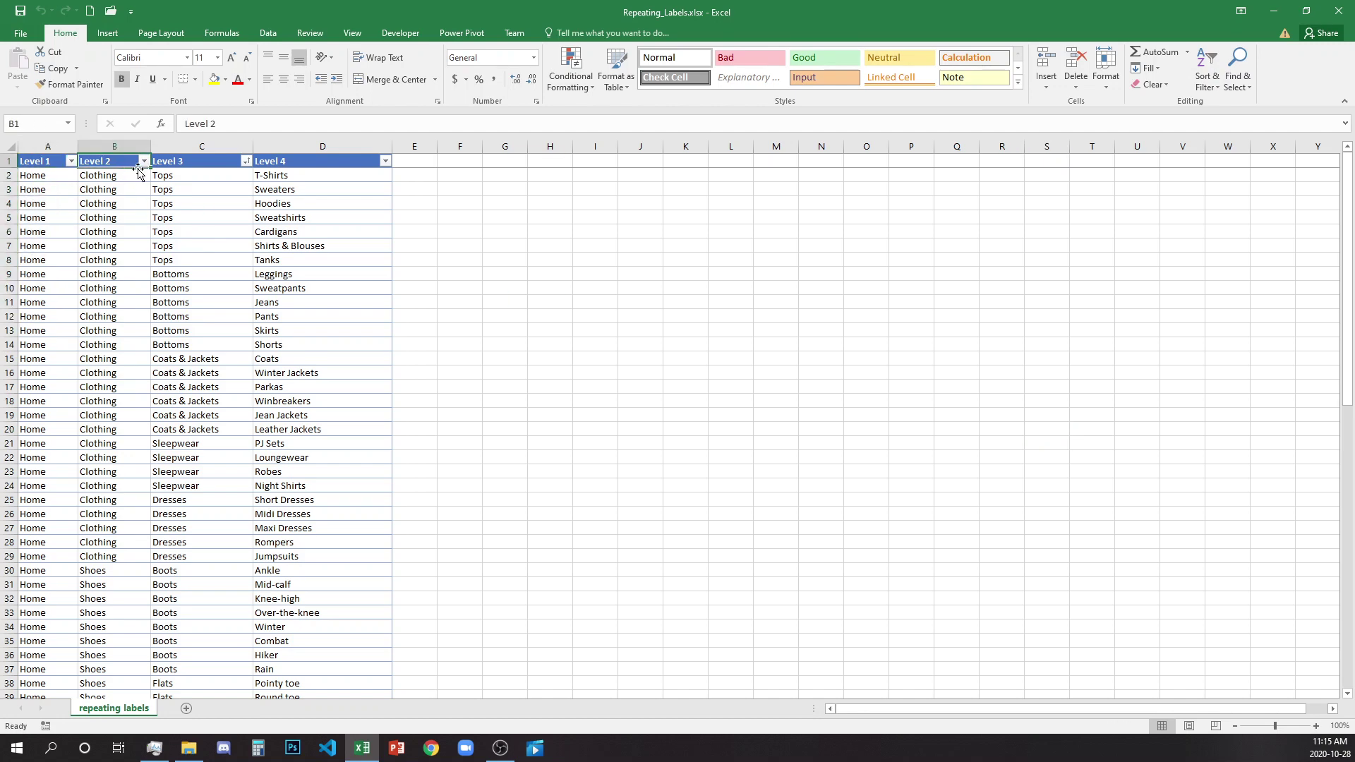
click(143, 161)
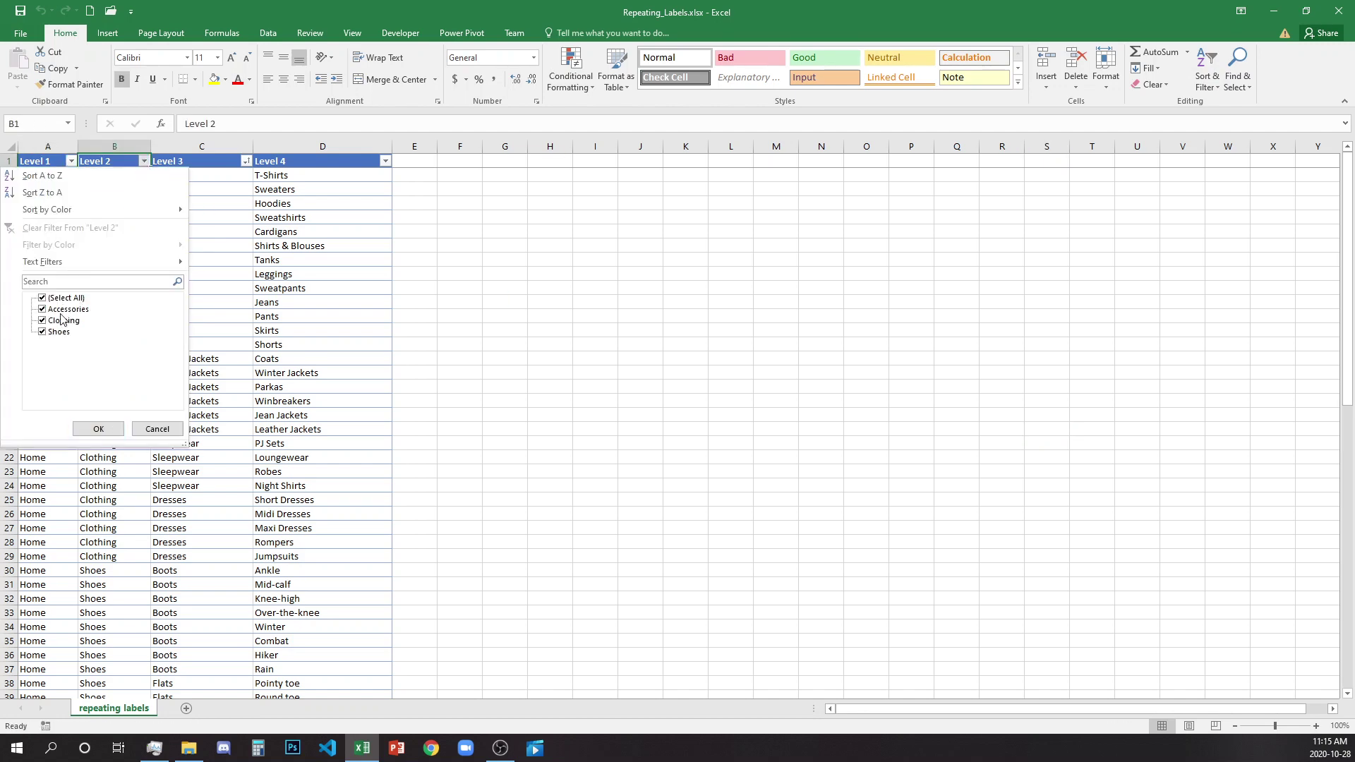
click(157, 429)
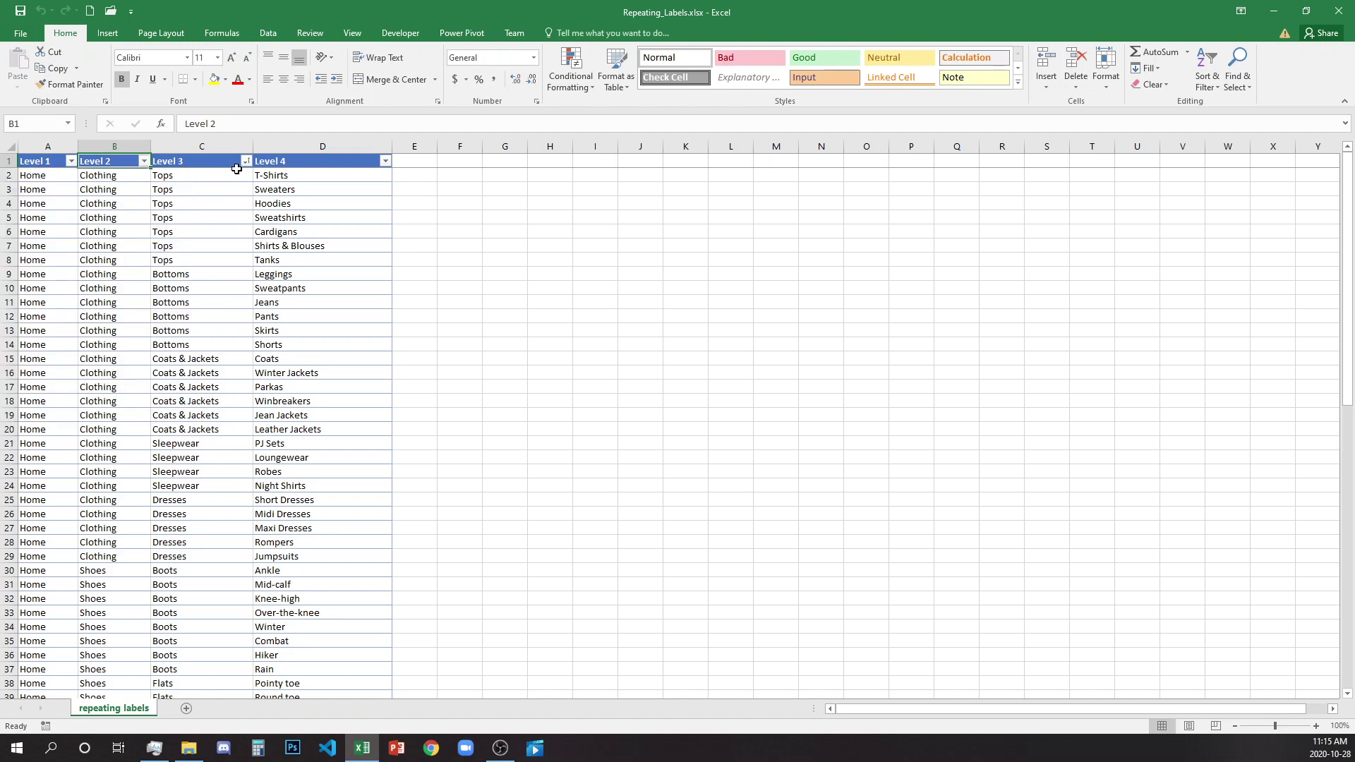
click(246, 161)
click(290, 296)
- Scroll through the table and select the Level 4 items from T-Shirts through Shorts
scroll(165, 589, down, 7)
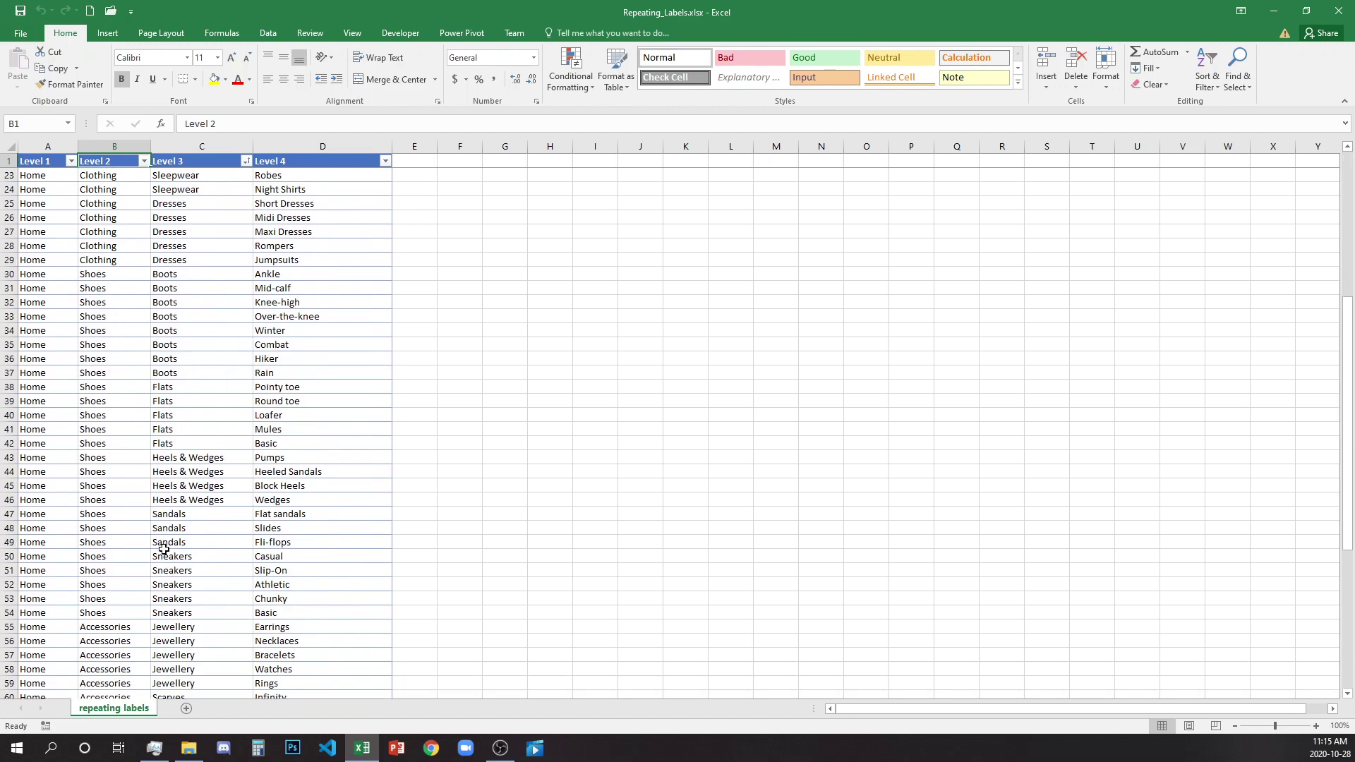
scroll(181, 573, down, 4)
drag(181, 475, 177, 657)
scroll(177, 605, down, 6)
scroll(177, 605, up, 7)
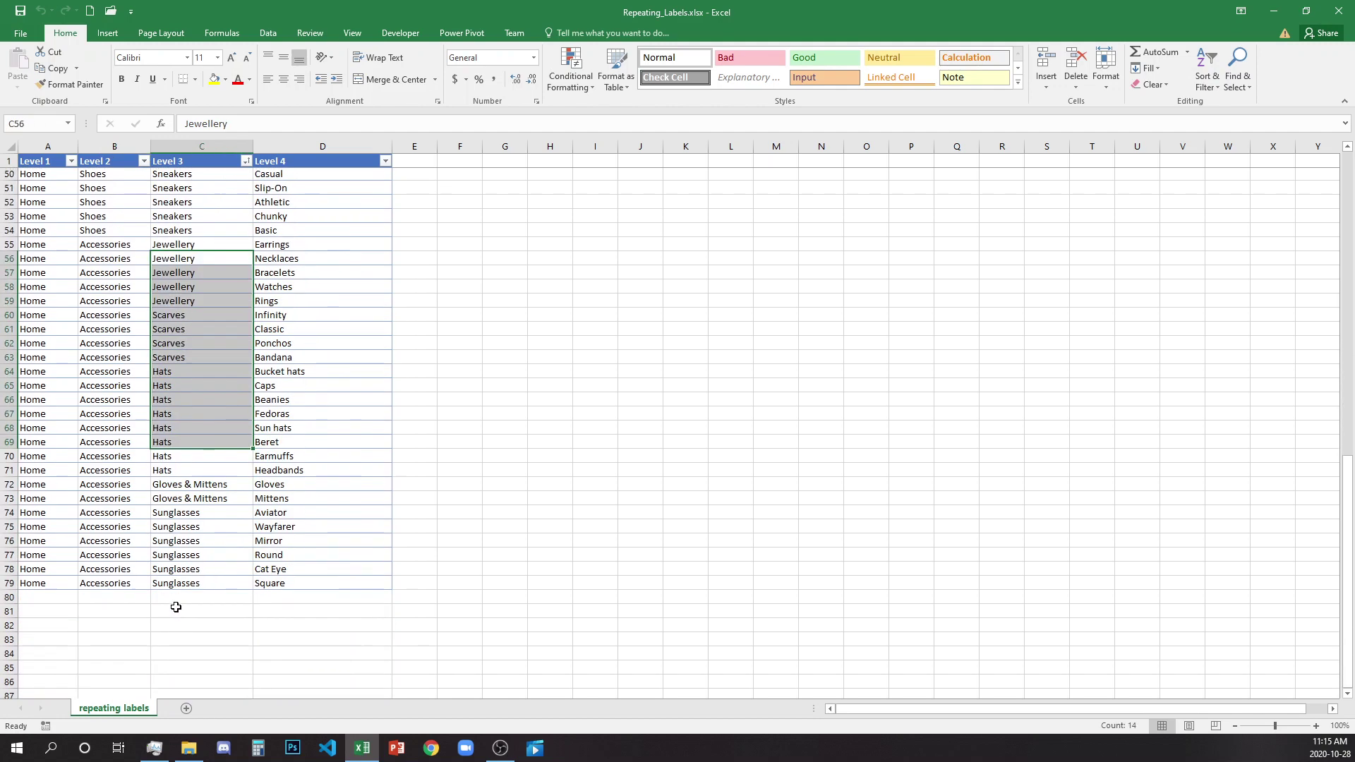
scroll(177, 604, up, 10)
click(329, 188)
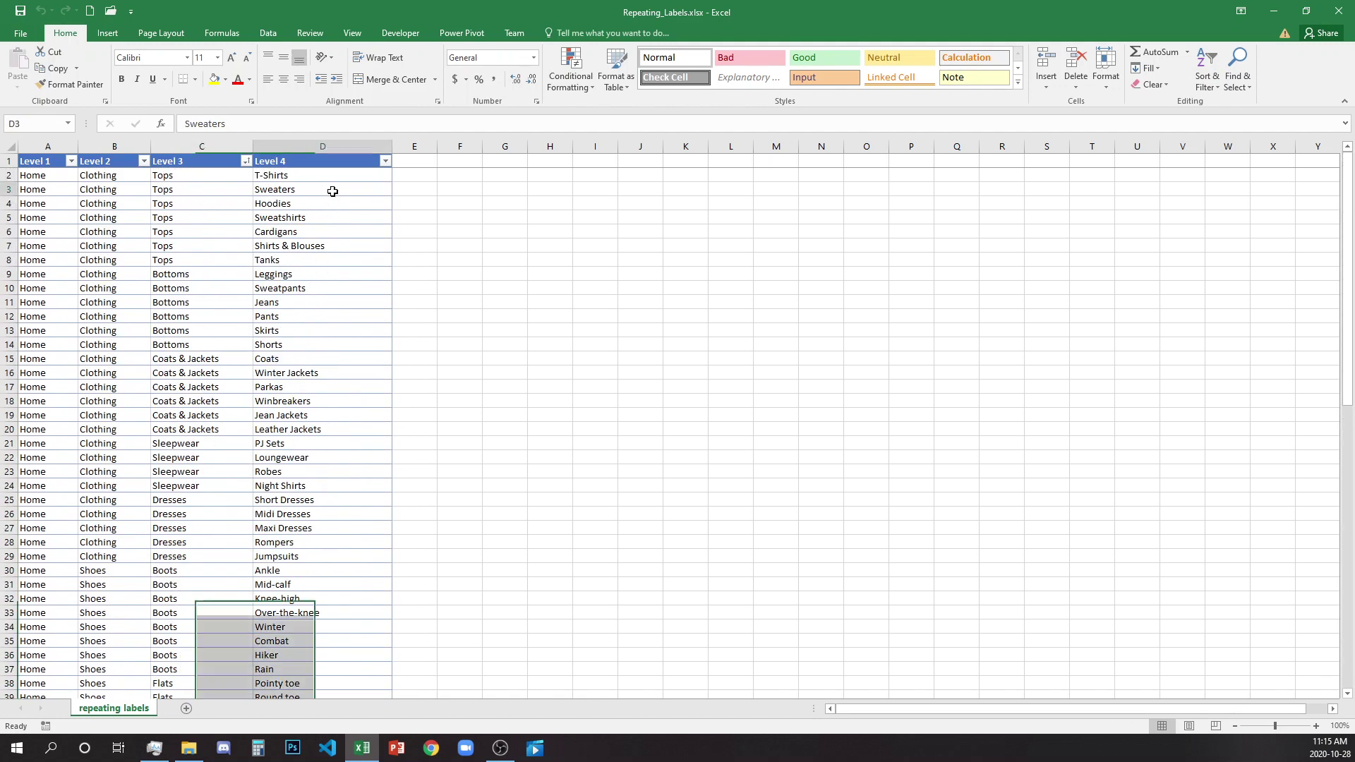
drag(327, 175, 333, 345)
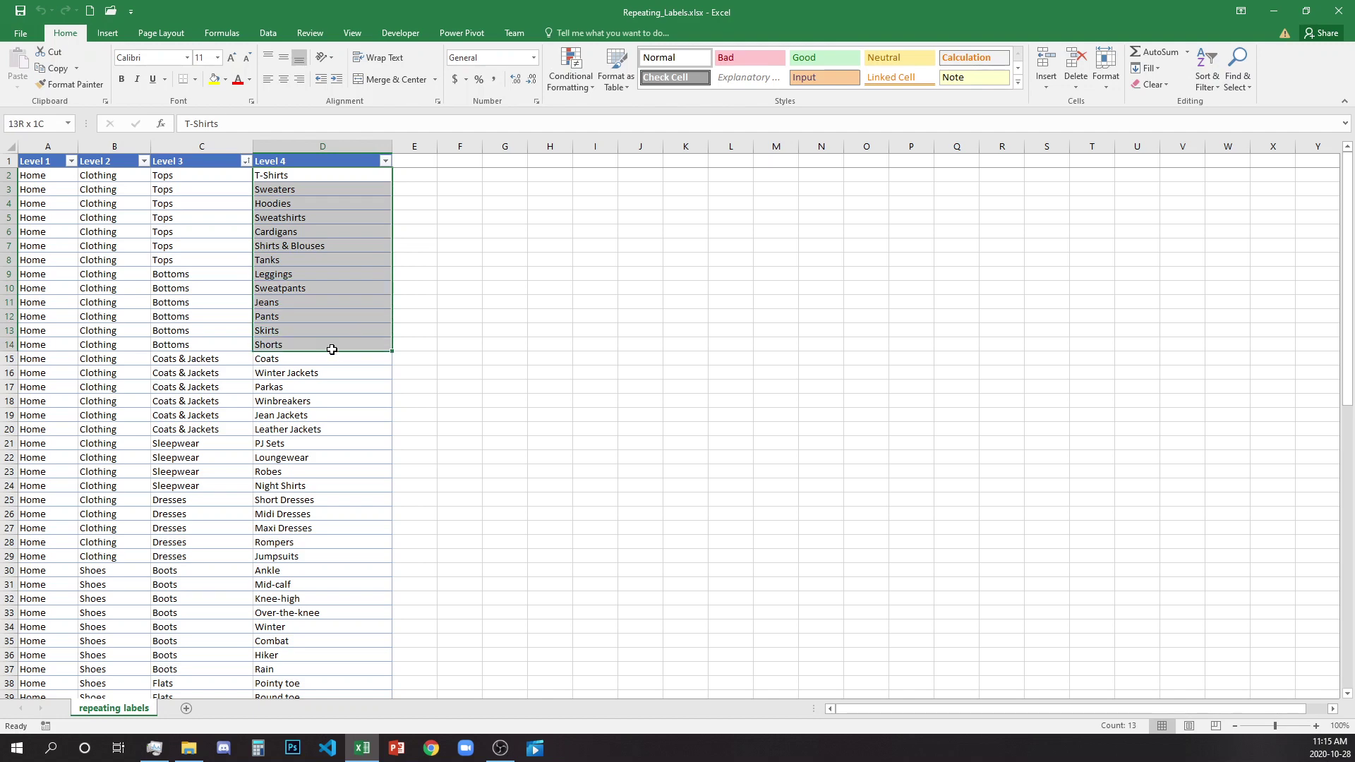
click(319, 223)
- Select cells T-Shirts, Sweaters, Hoodies, Sweatshirts, Tops, Home and Clothing in turn
drag(315, 175, 304, 275)
click(326, 188)
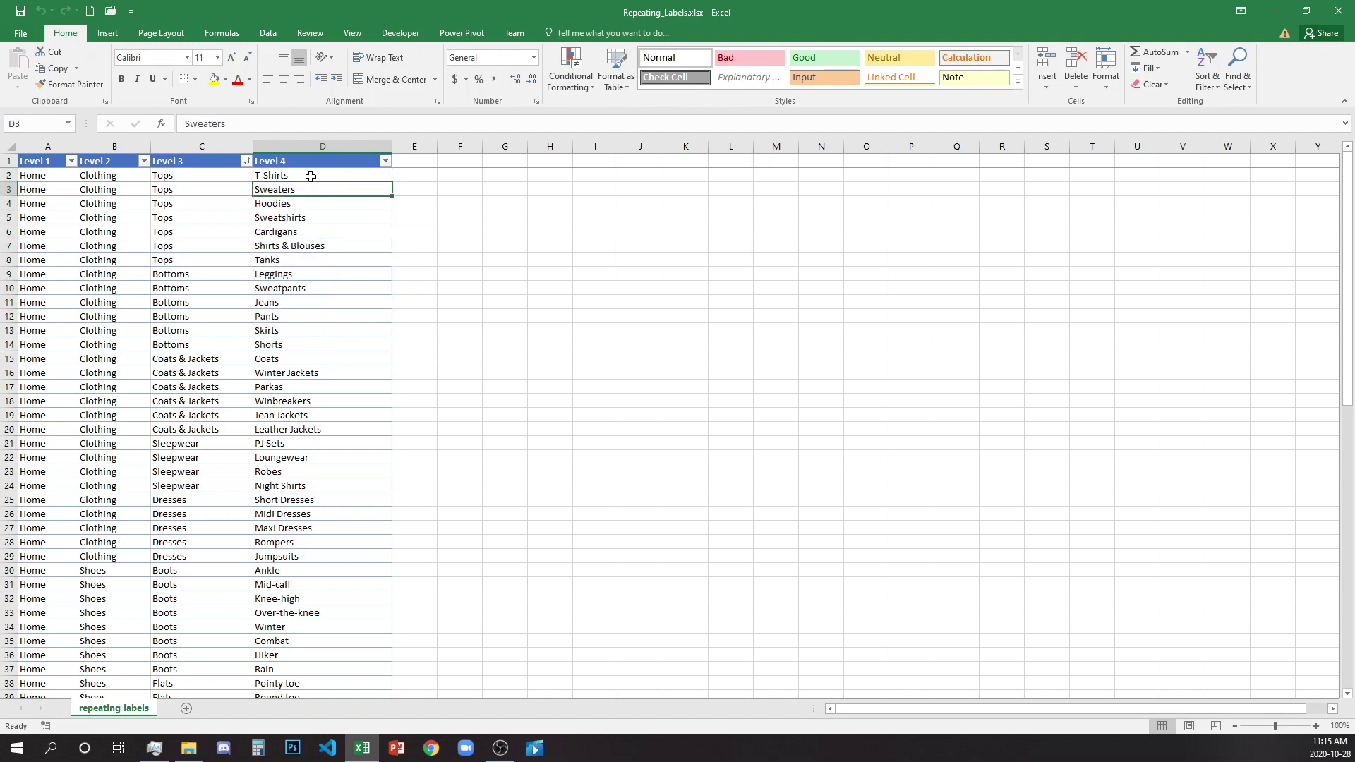
click(307, 174)
click(313, 191)
click(319, 206)
click(318, 215)
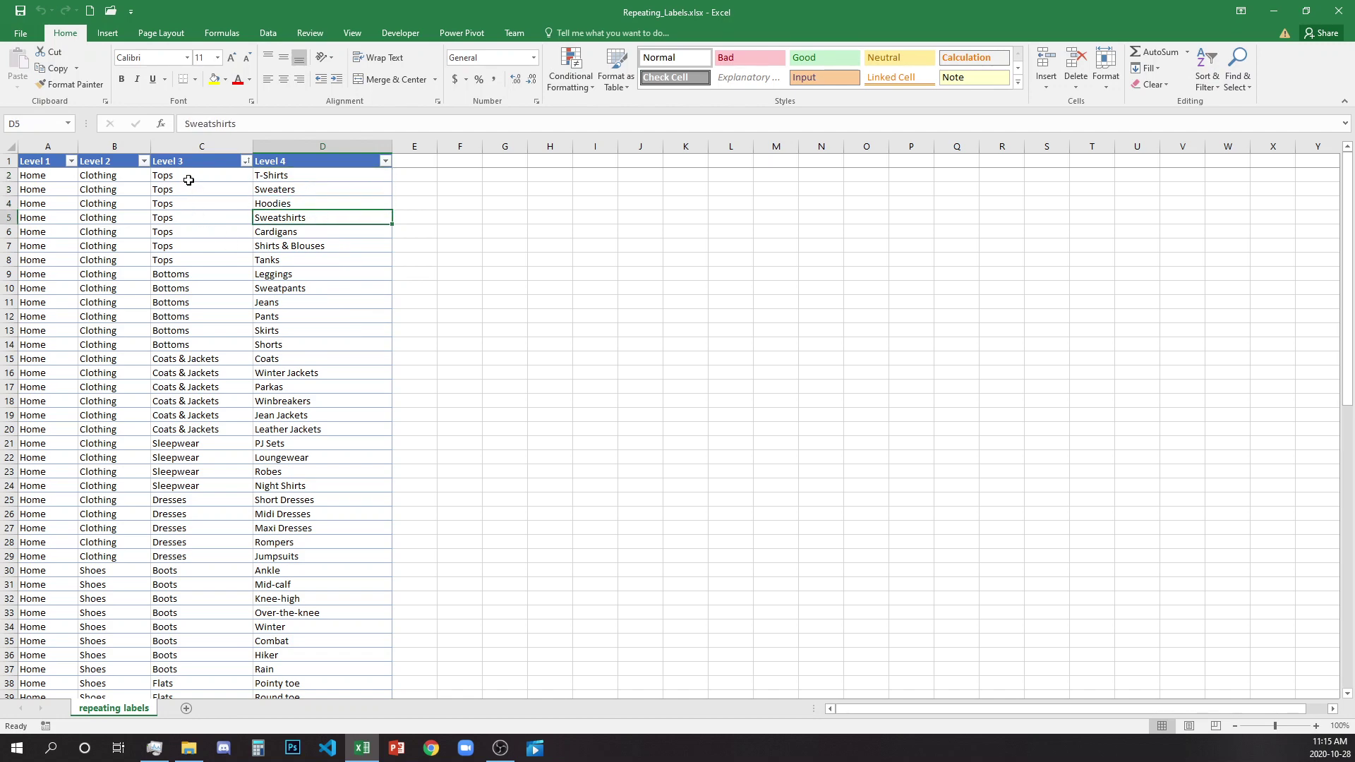
click(184, 256)
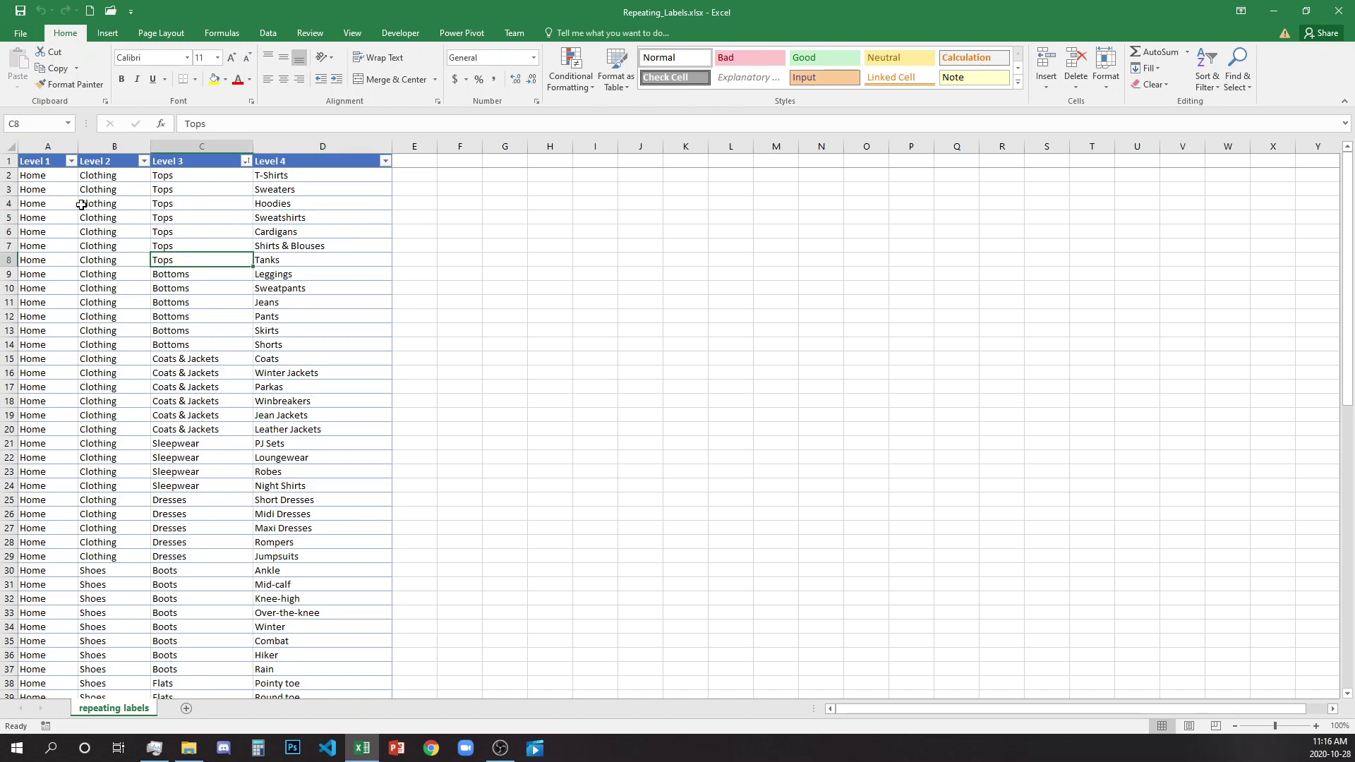
click(31, 175)
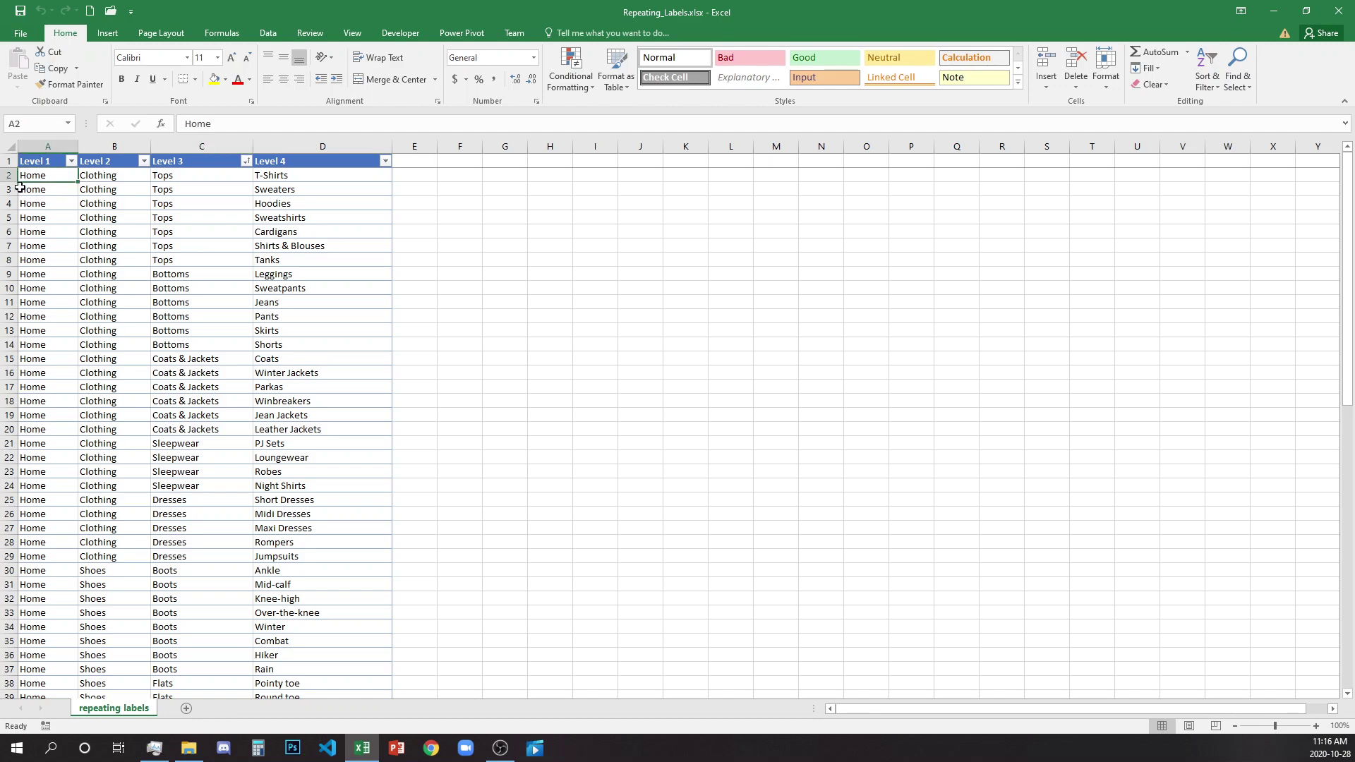
click(92, 182)
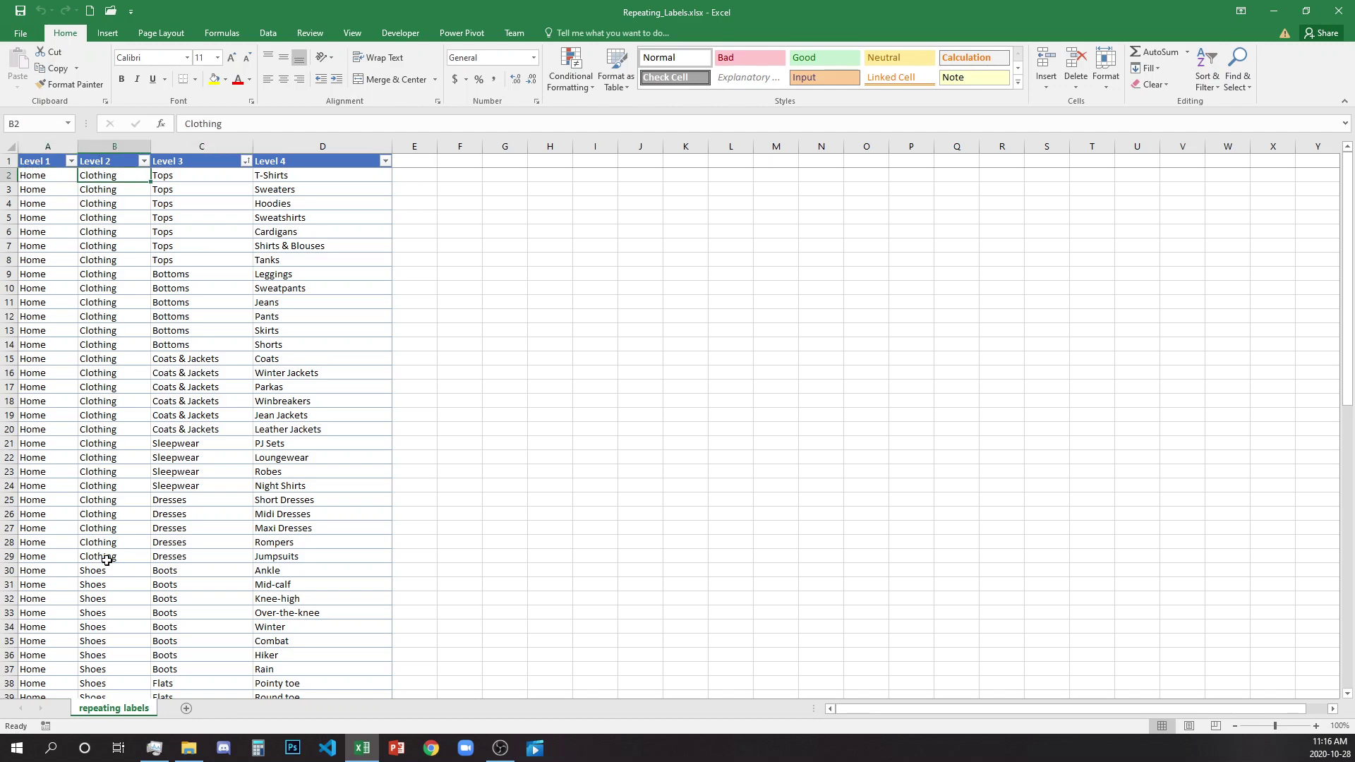
- Delete the repeated Clothing labels in B3:B29
drag(95, 572, 106, 599)
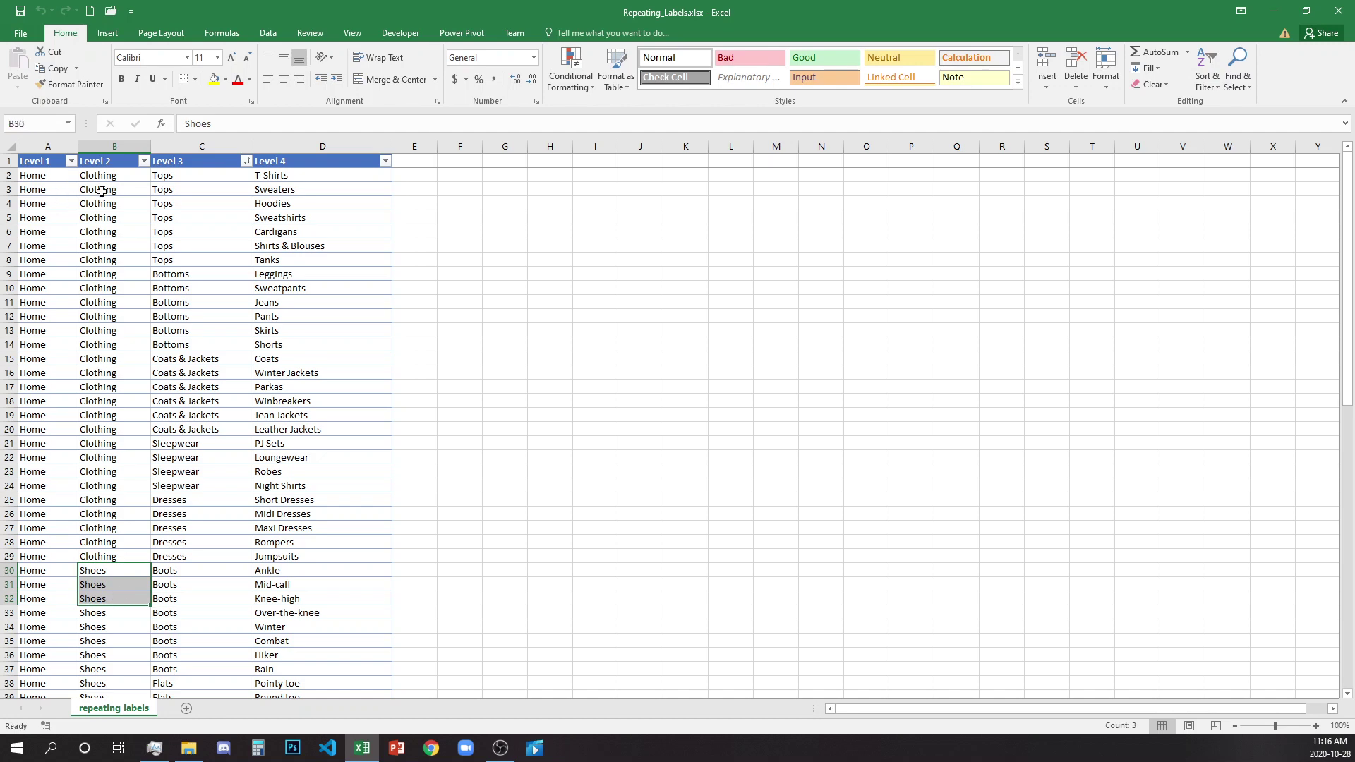
drag(96, 189, 108, 550)
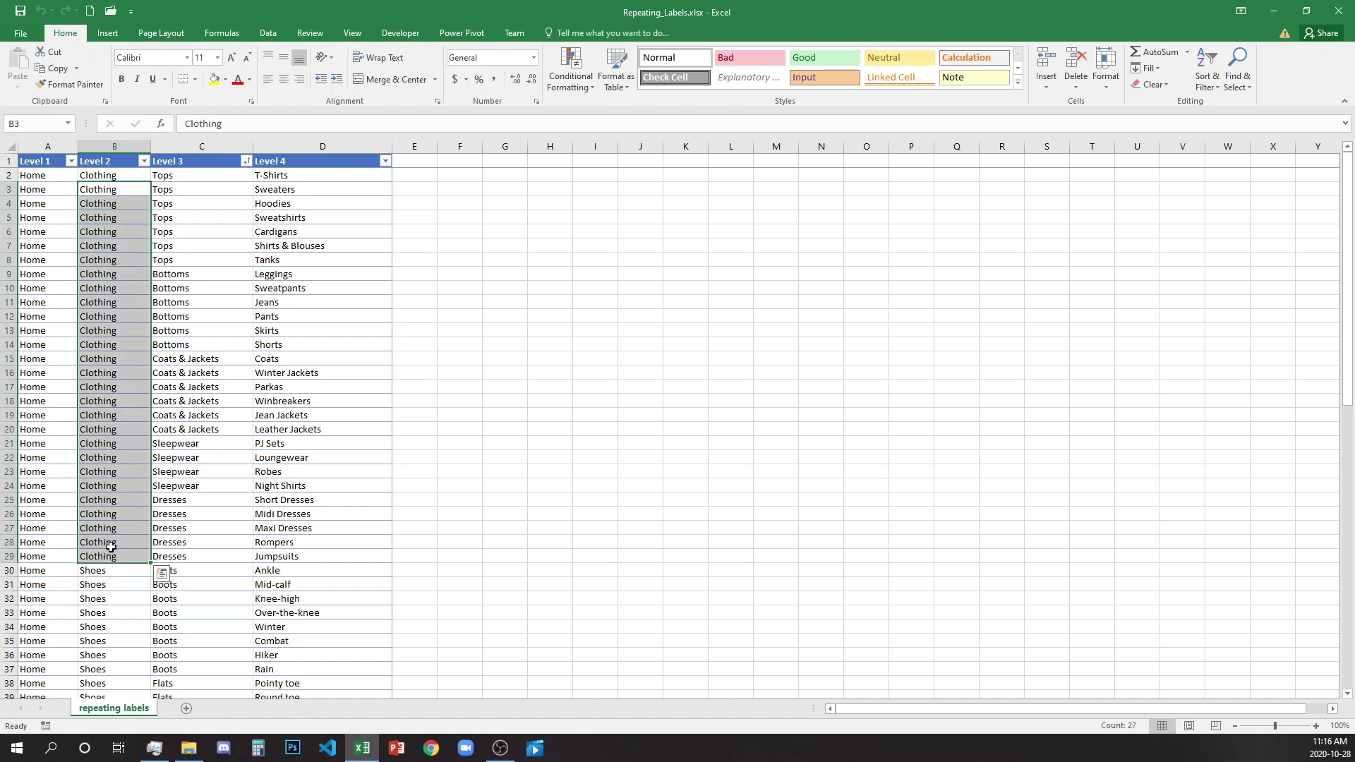
key(Delete)
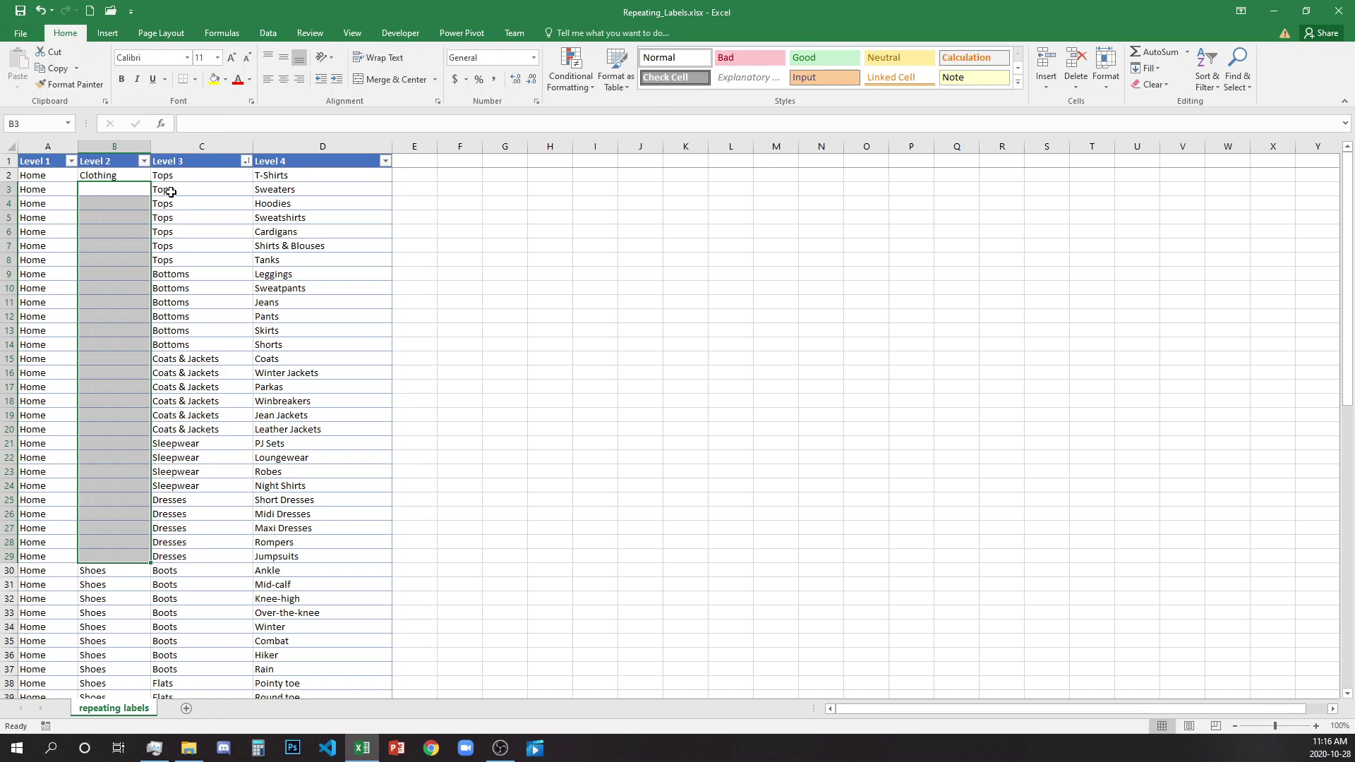
- Filter Level 2 to Clothing only, leaving 1 of 78 records
click(144, 161)
click(42, 298)
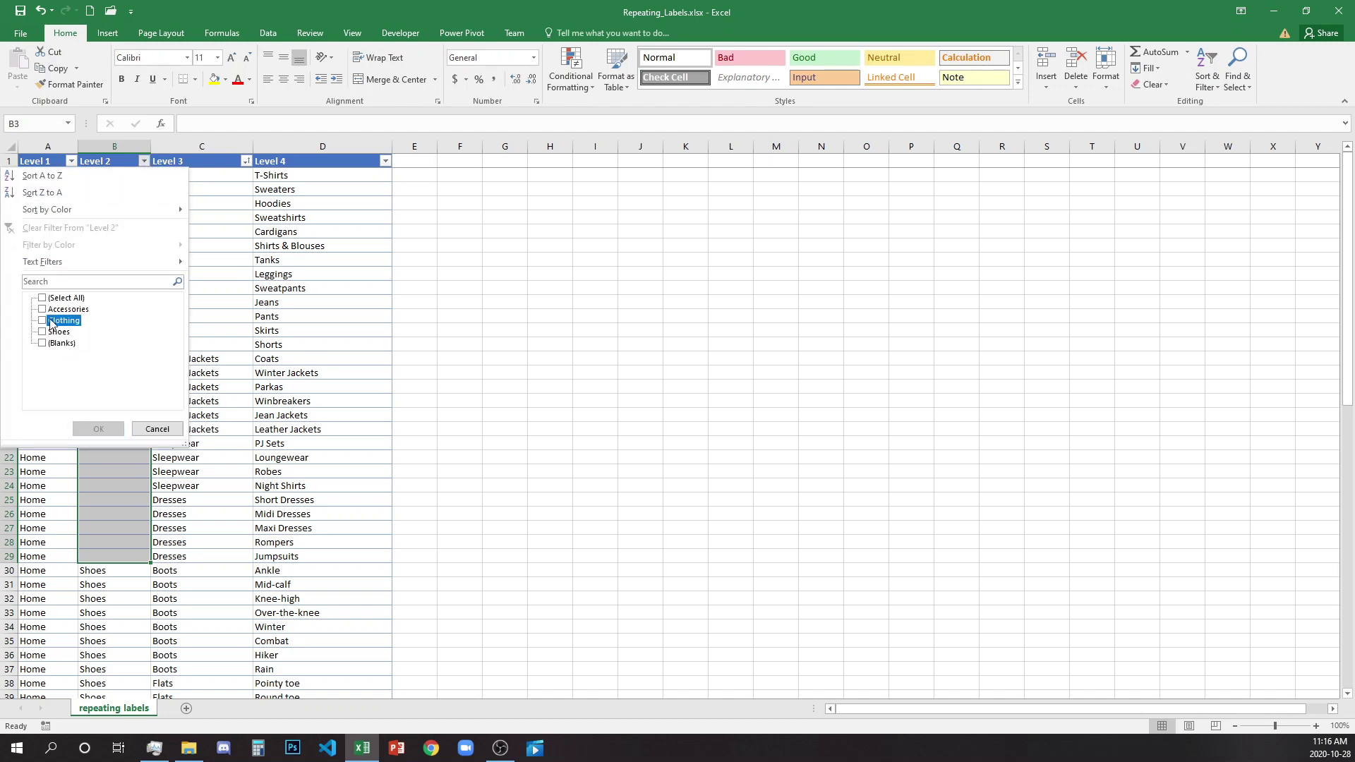
click(71, 321)
click(99, 429)
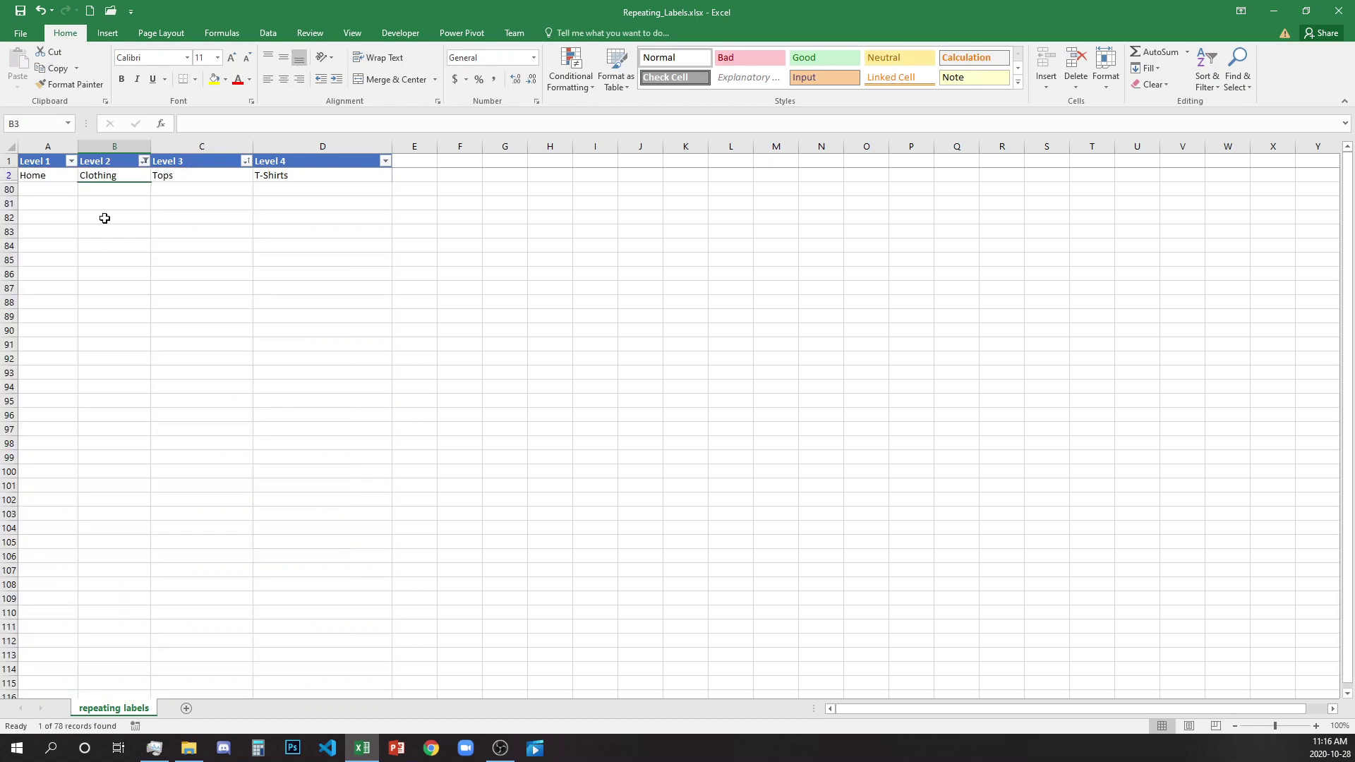
- Select the visible row 2 record and the empty cells below in columns C and D
drag(66, 176, 345, 180)
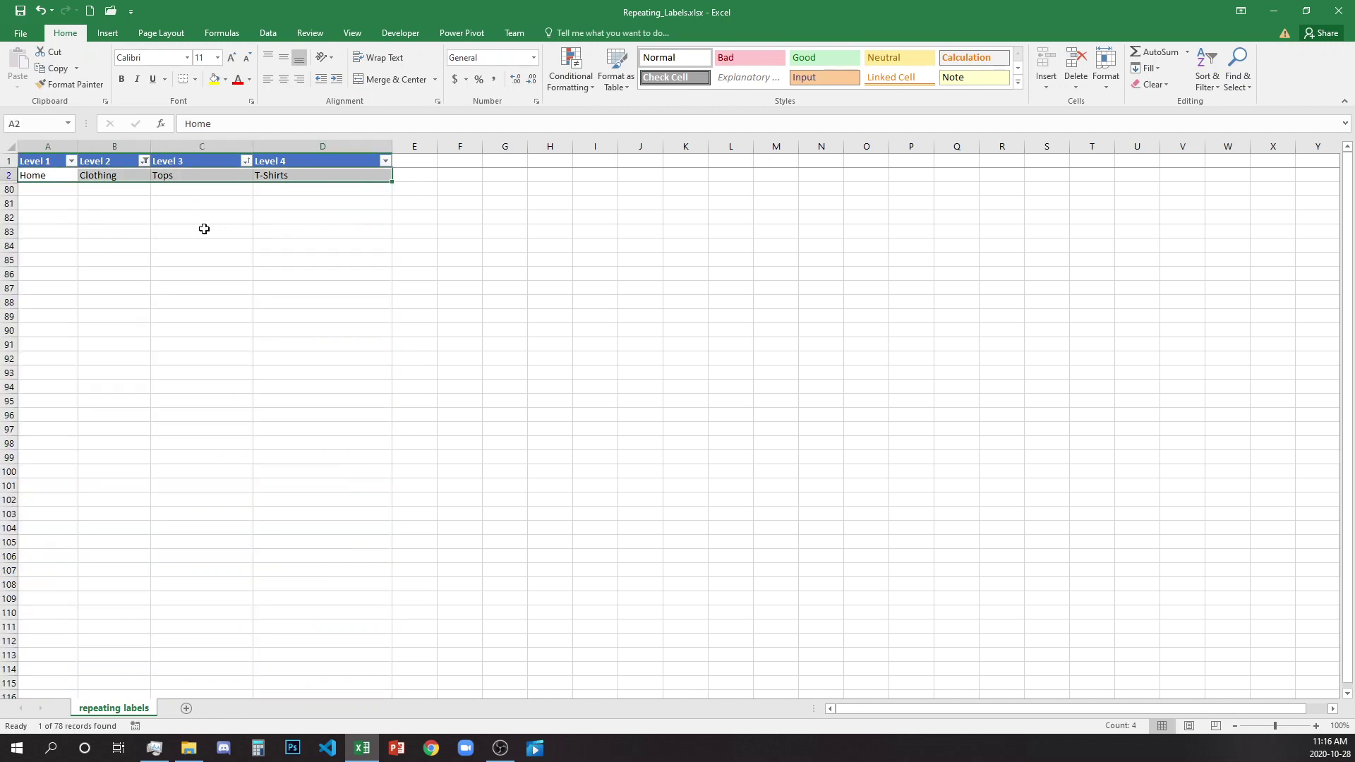
drag(205, 187, 211, 389)
drag(340, 186, 331, 400)
click(144, 161)
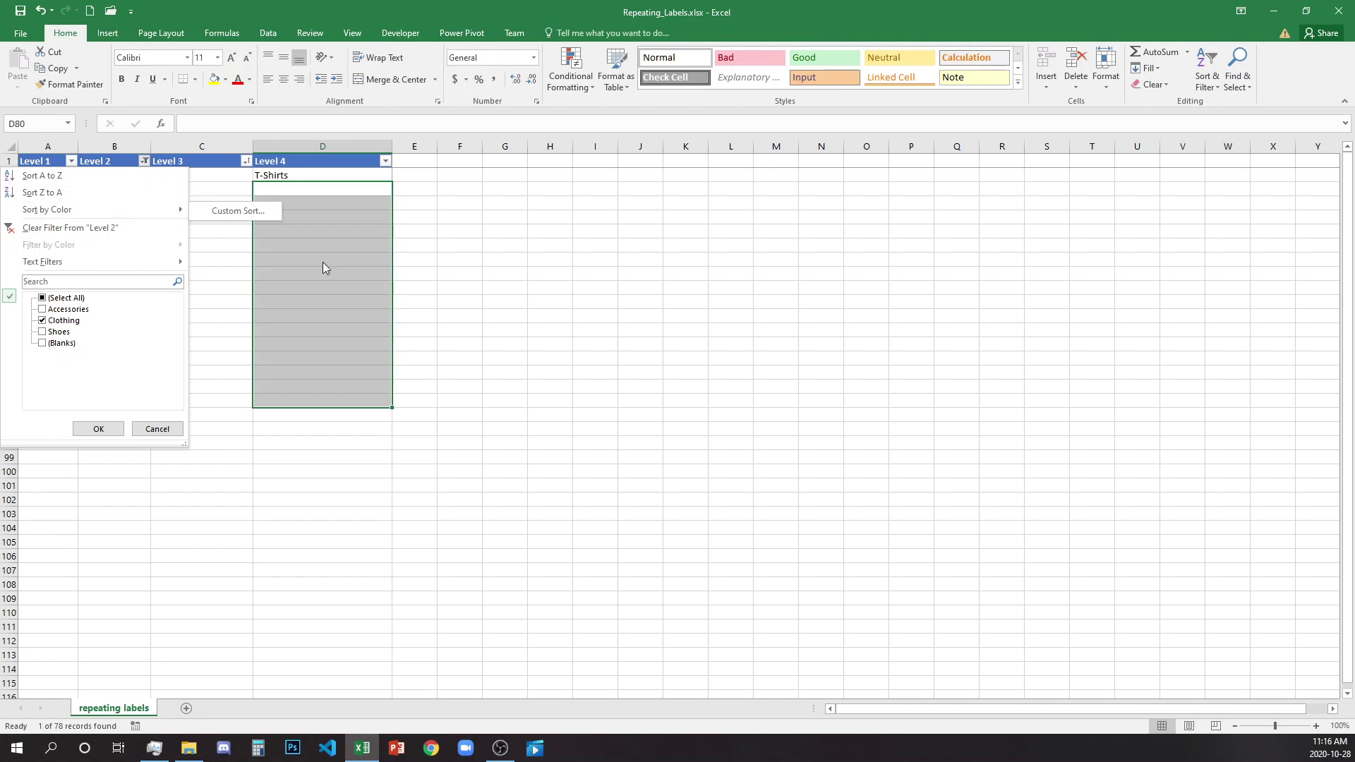
- Cancel the Level 2 dropdown and undo both the Clothing filter and the label deletion
click(208, 290)
key(ctrl+z)
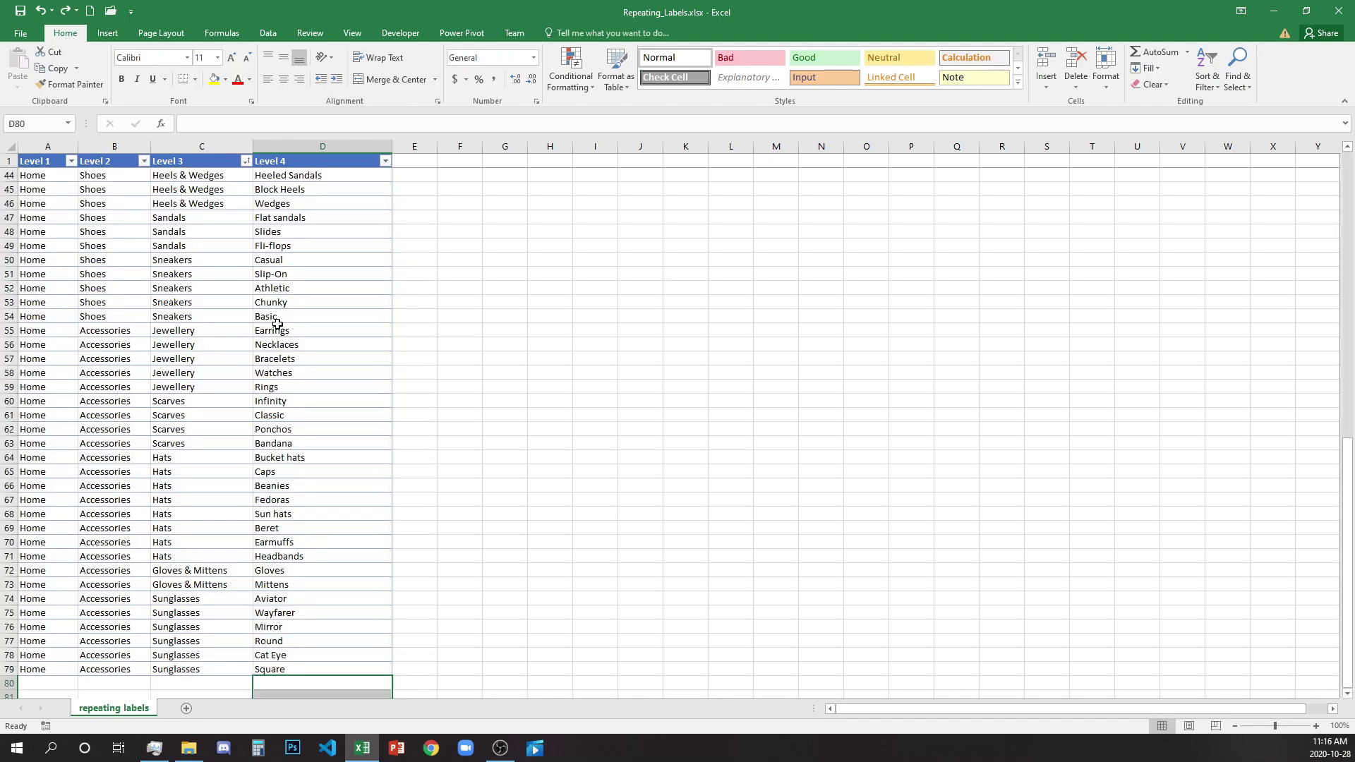
scroll(211, 311, up, 14)
key(ctrl+z)
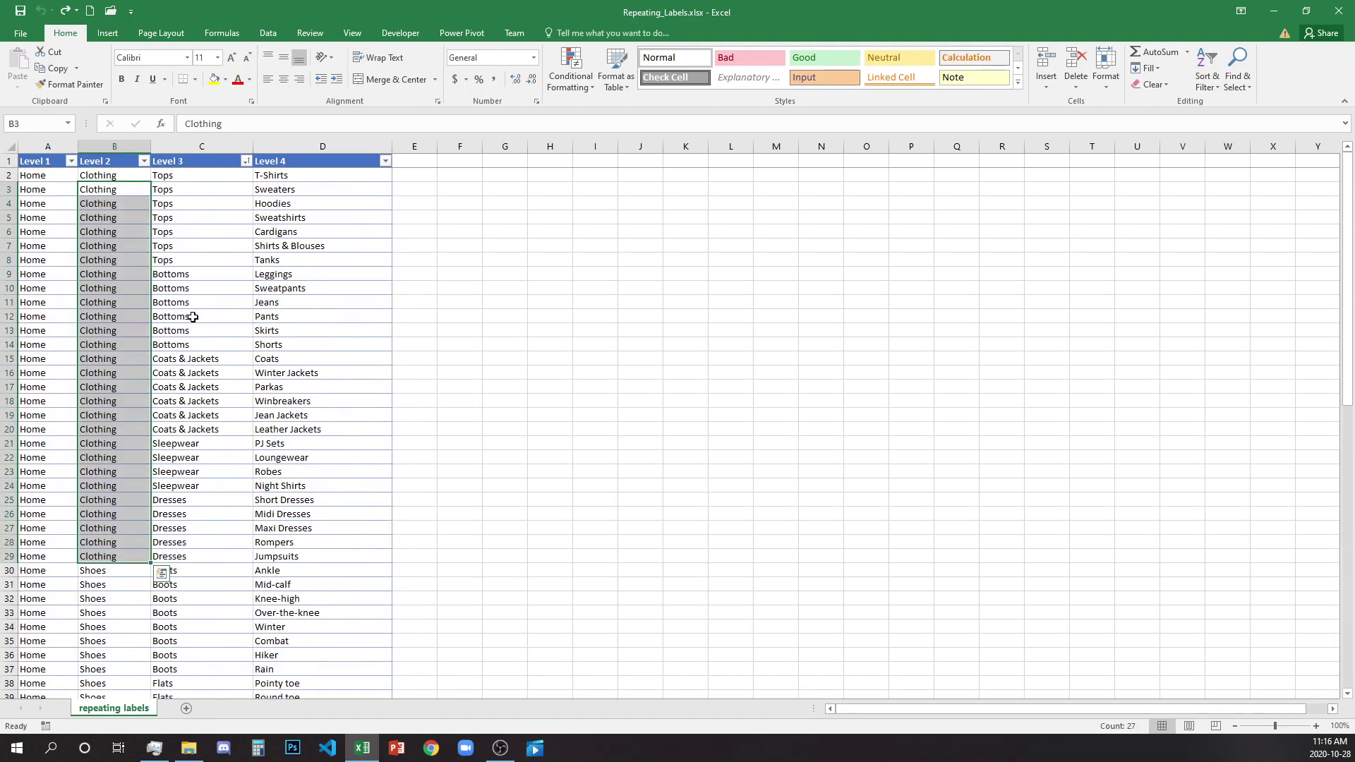
click(195, 304)
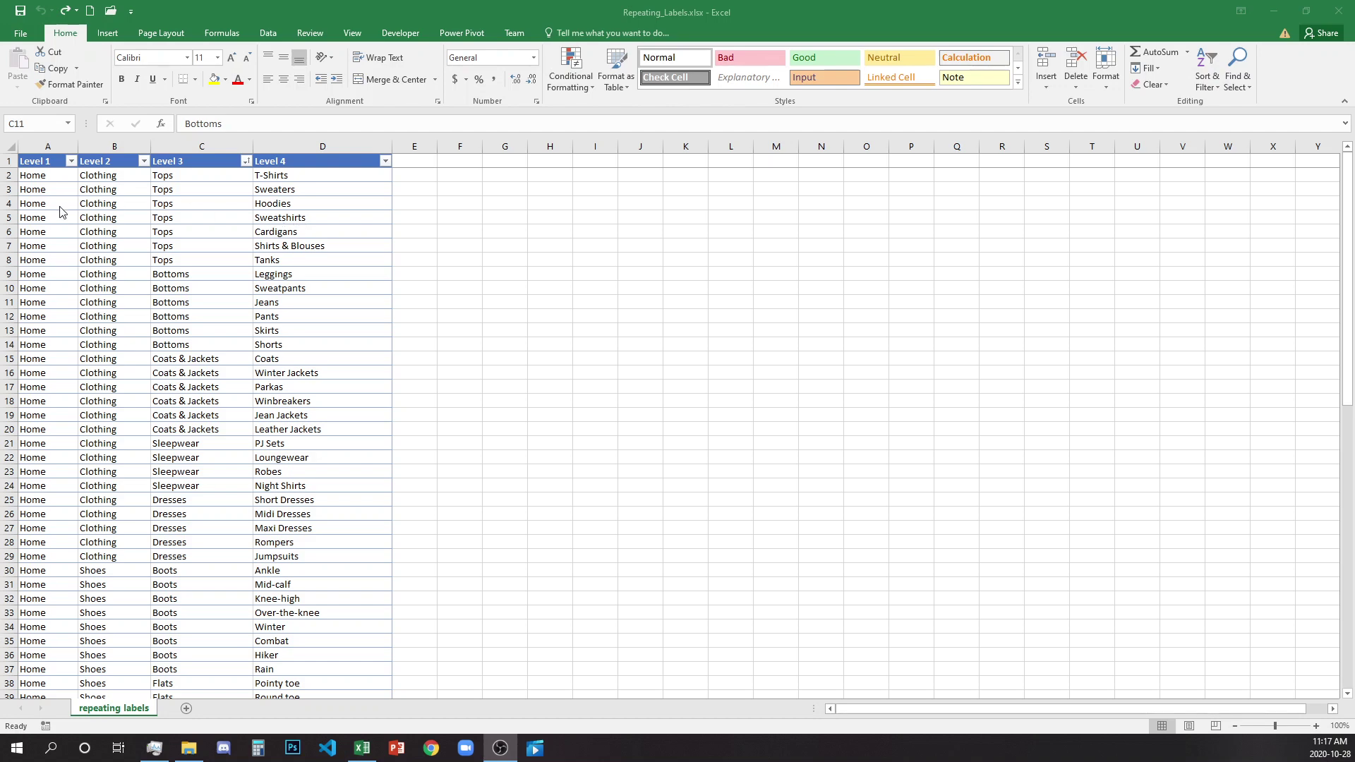
key(alt+Tab)
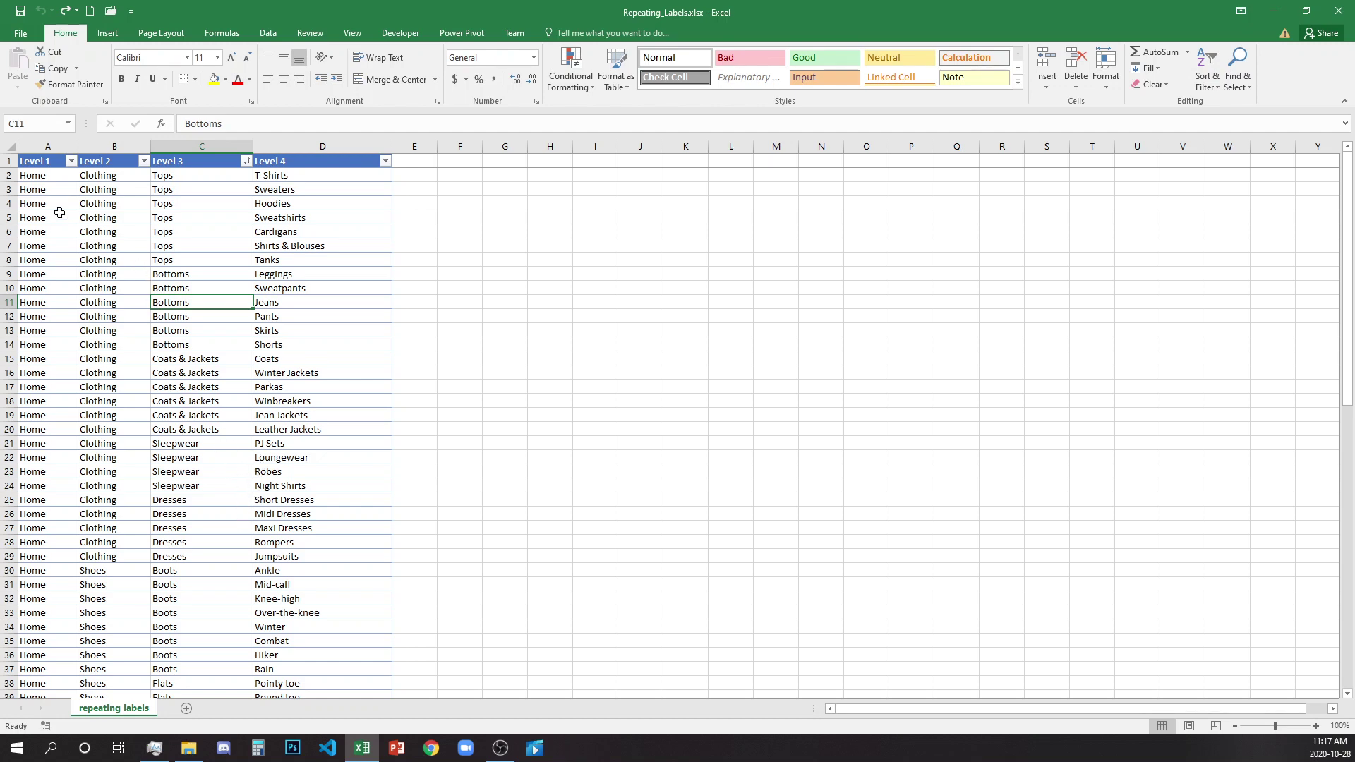
click(41, 176)
- Select the Level 1–3 labels A2:C79 and show the Conditional Formatting menu
drag(41, 176, 196, 179)
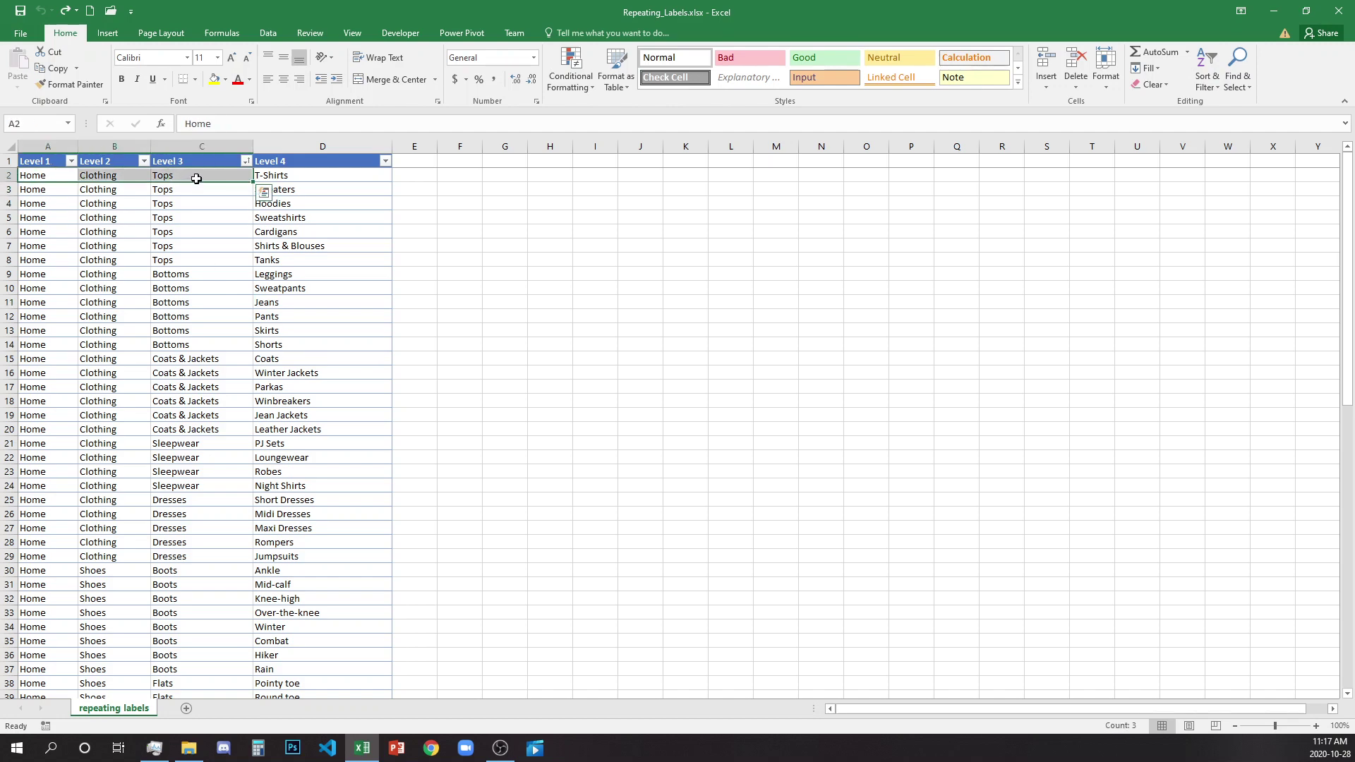
key(ctrl+shift+Down)
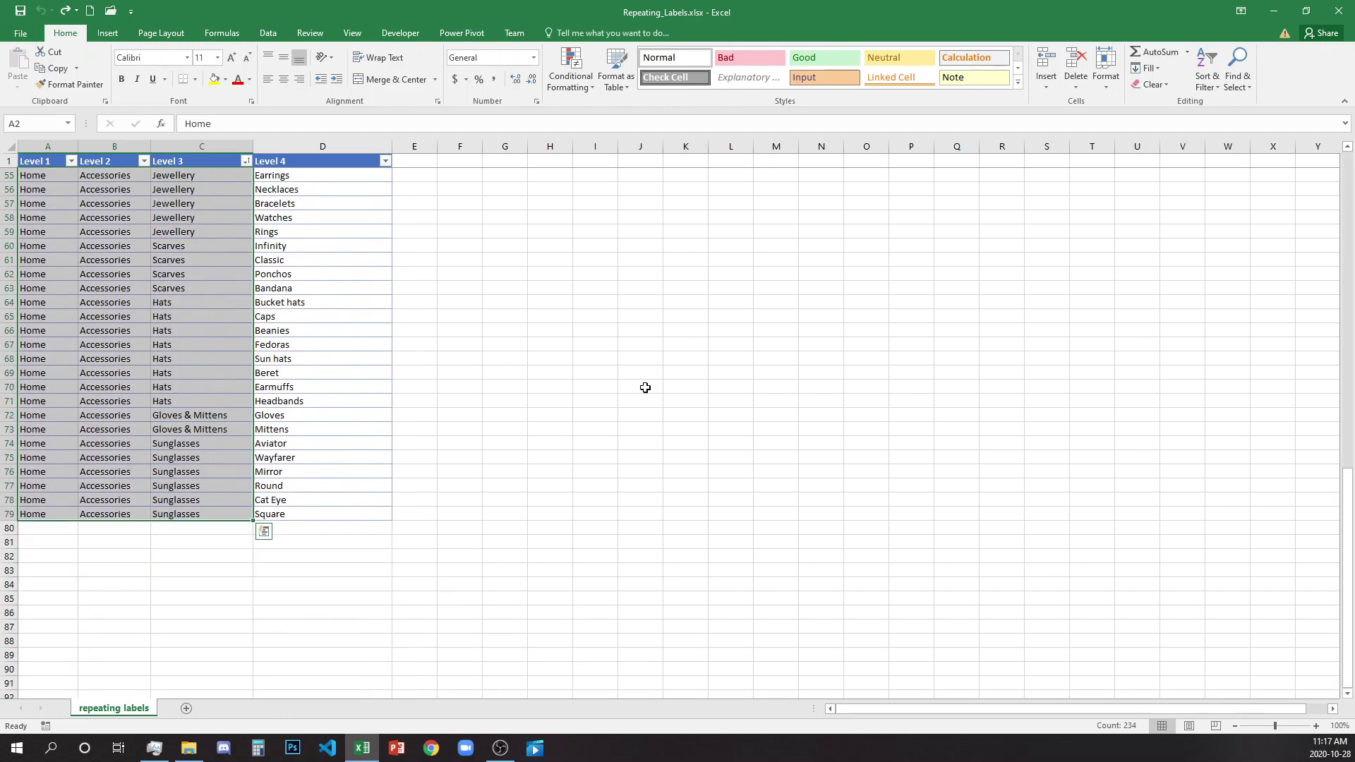
scroll(645, 387, up, 18)
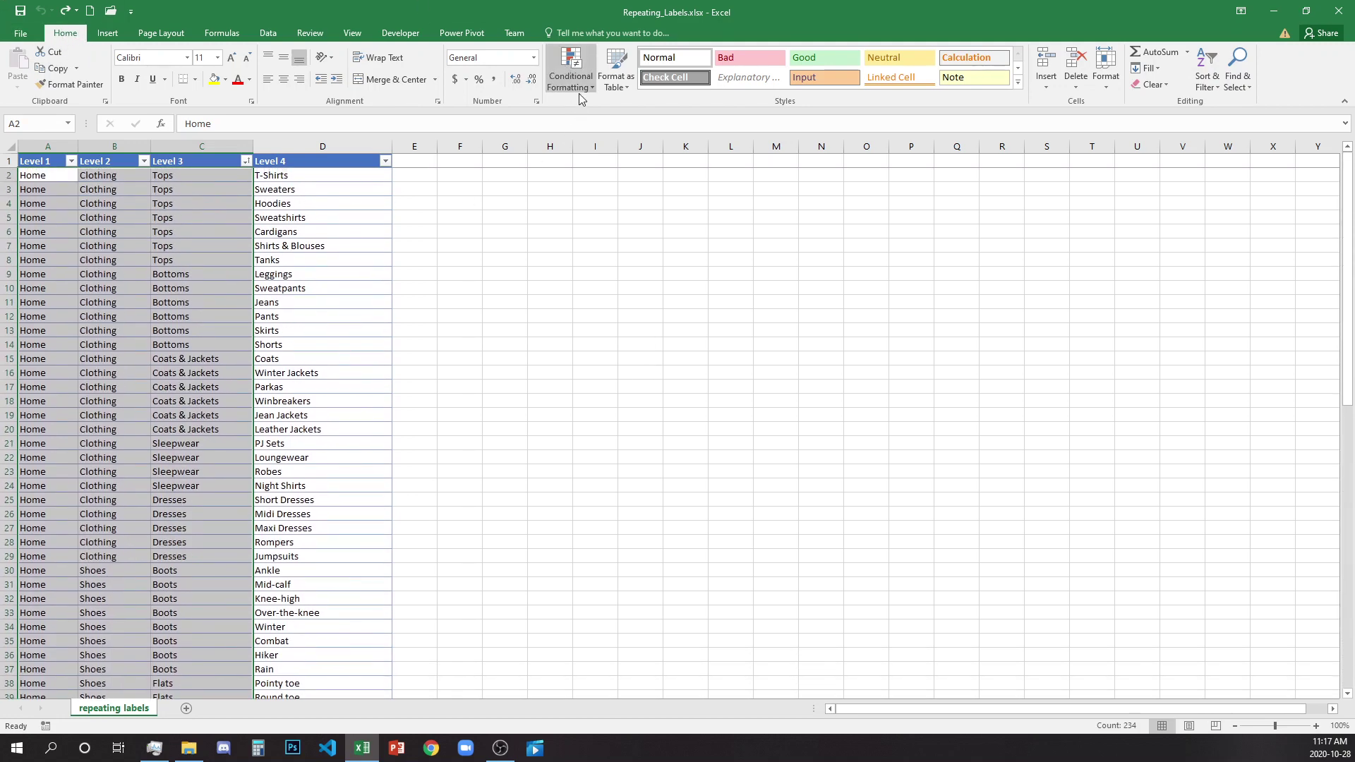
click(594, 85)
mouse_move(590, 112)
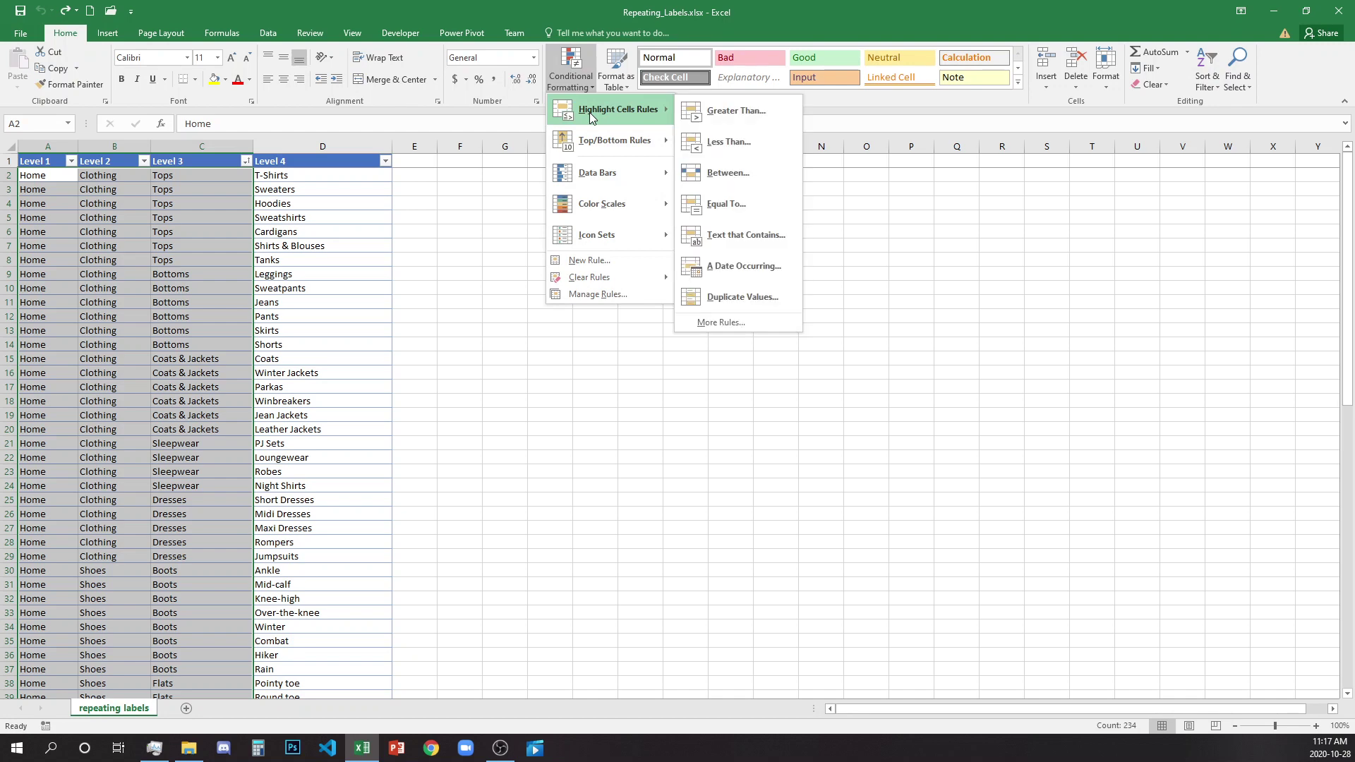
- Create a 'Use a formula' formatting rule with the condition =A2=A1
click(740, 324)
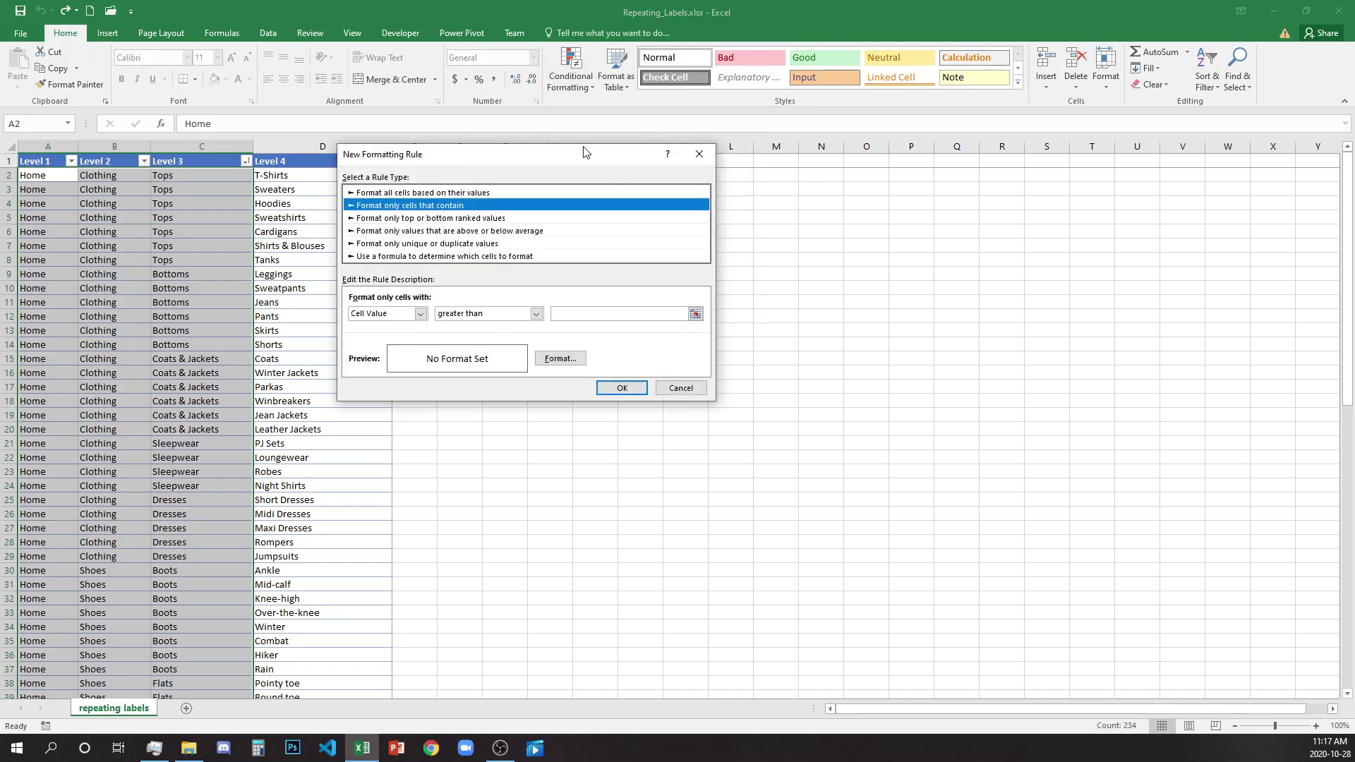
drag(584, 153, 603, 148)
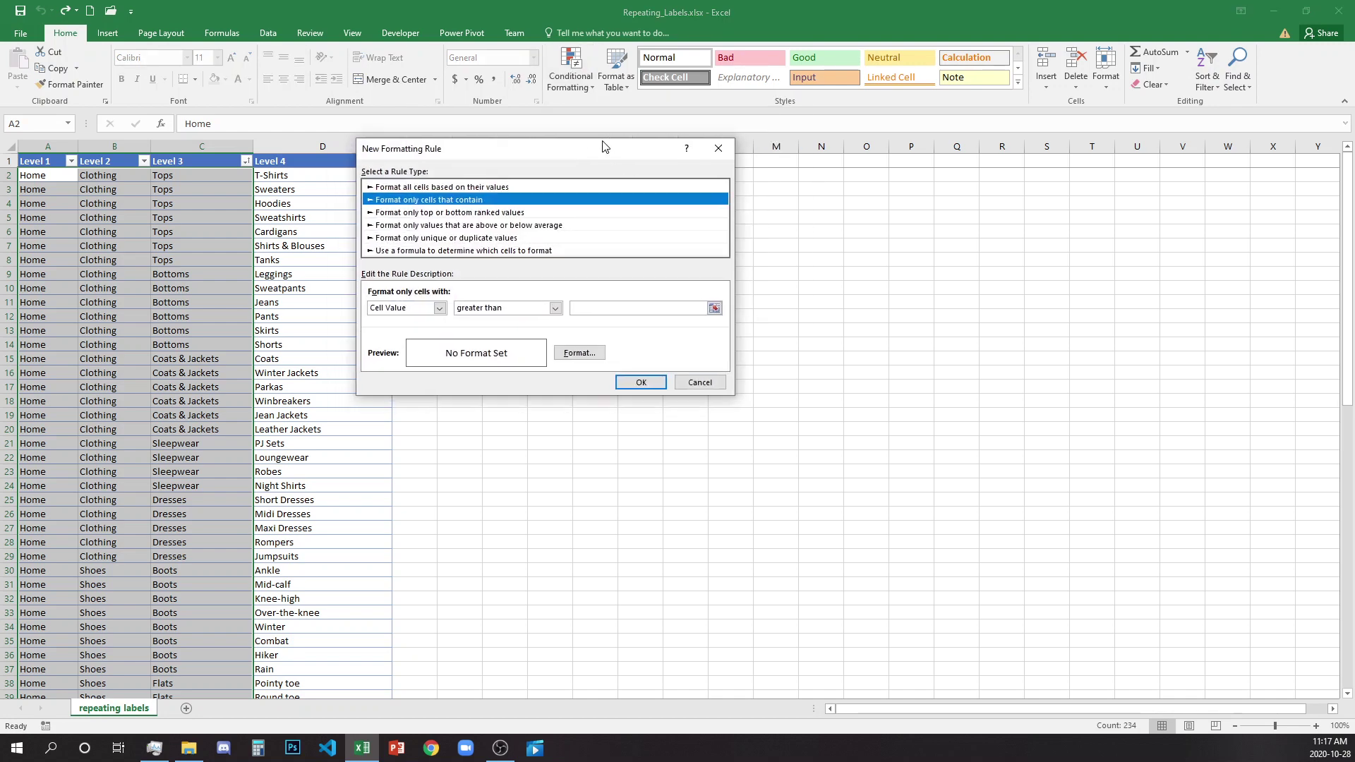
click(389, 252)
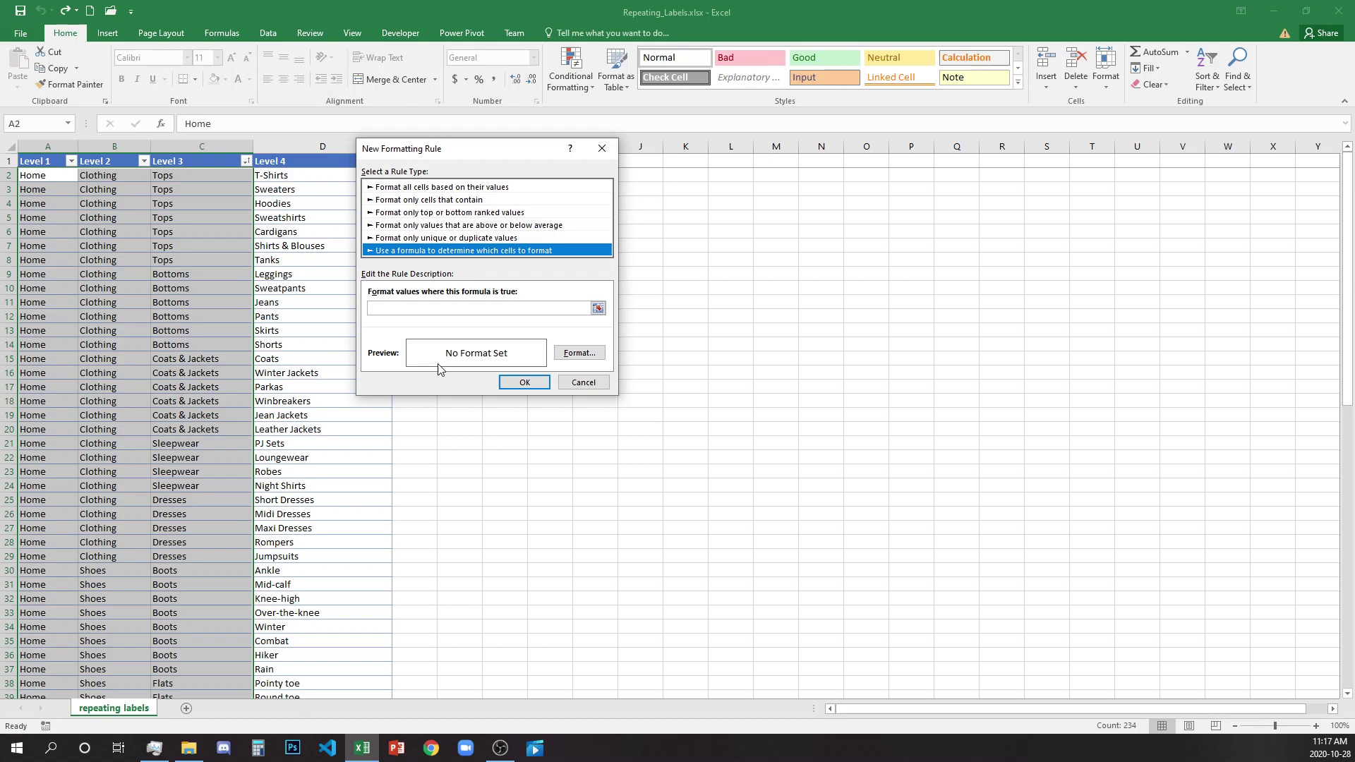
click(421, 306)
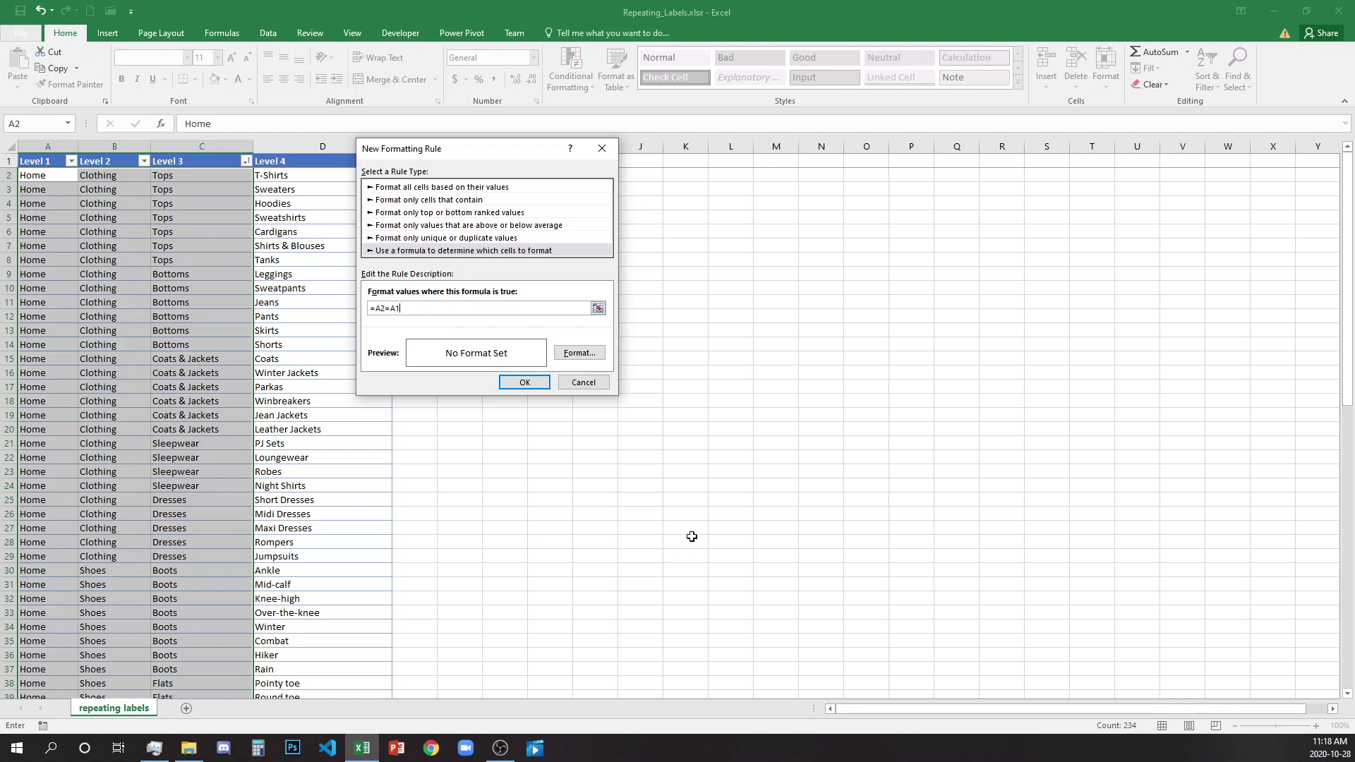
click(583, 355)
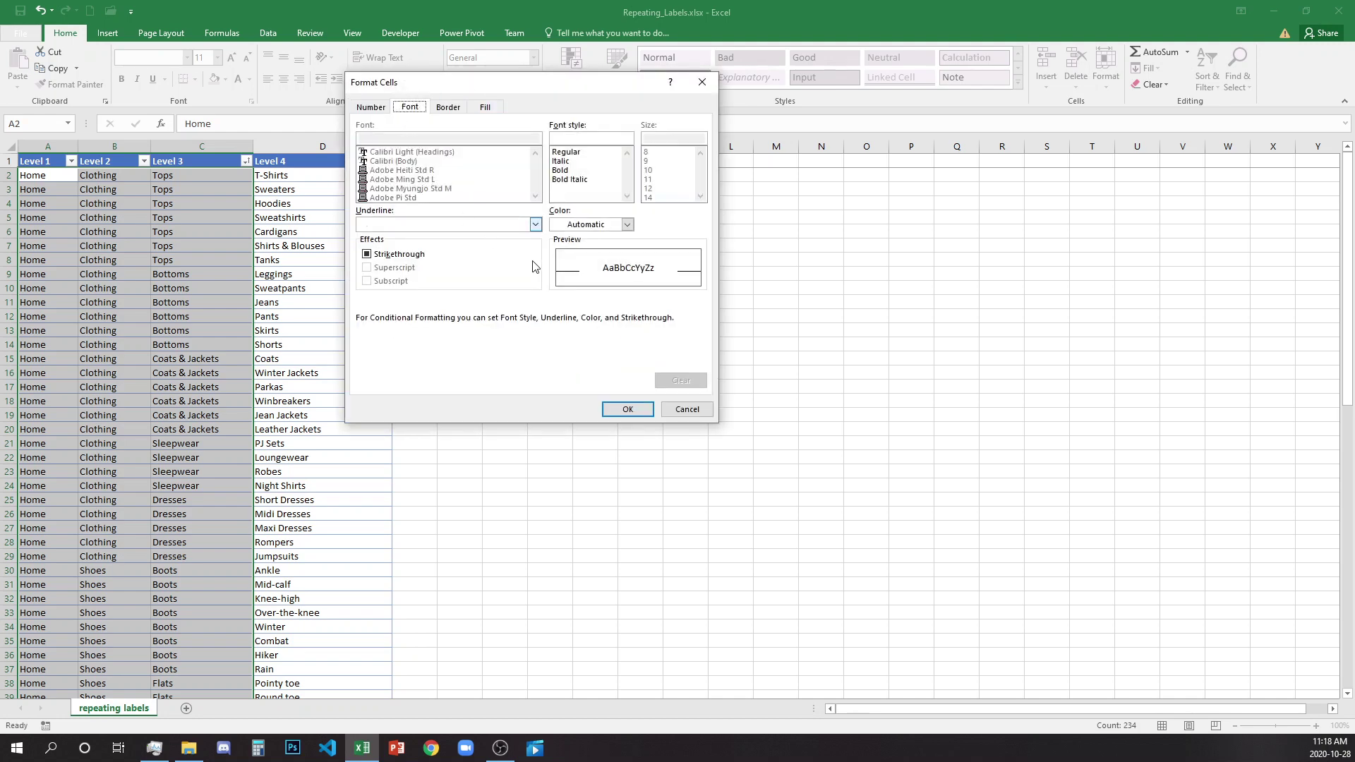
- Give the =A2=A1 rule a white font colour
click(602, 225)
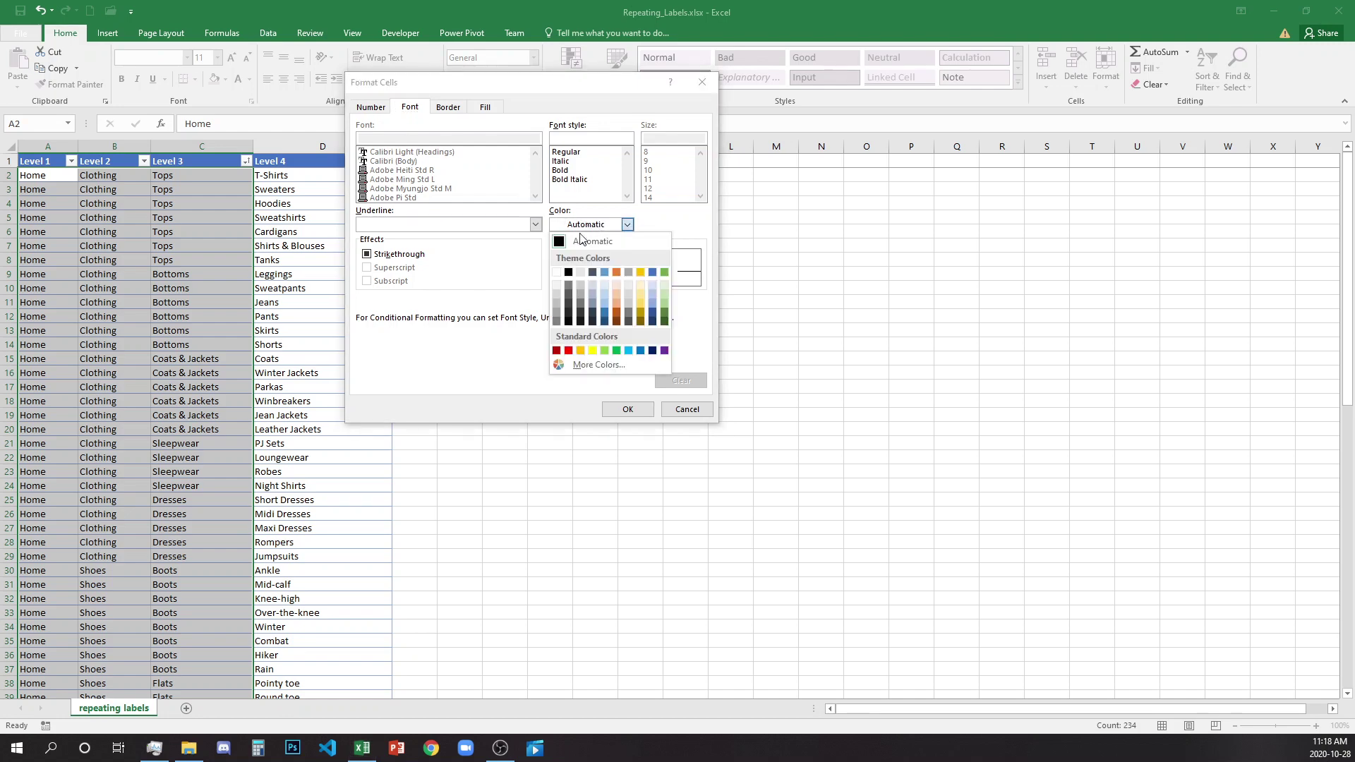
click(557, 273)
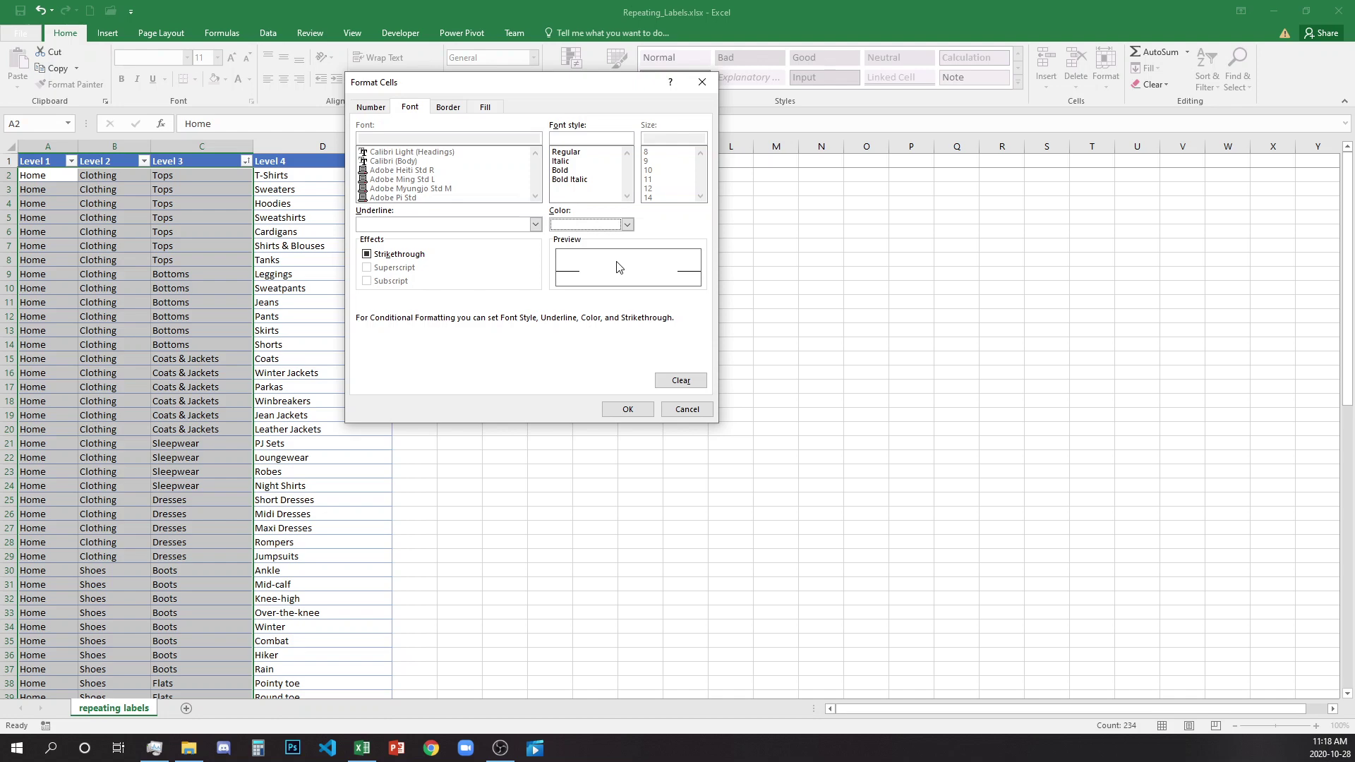
click(626, 411)
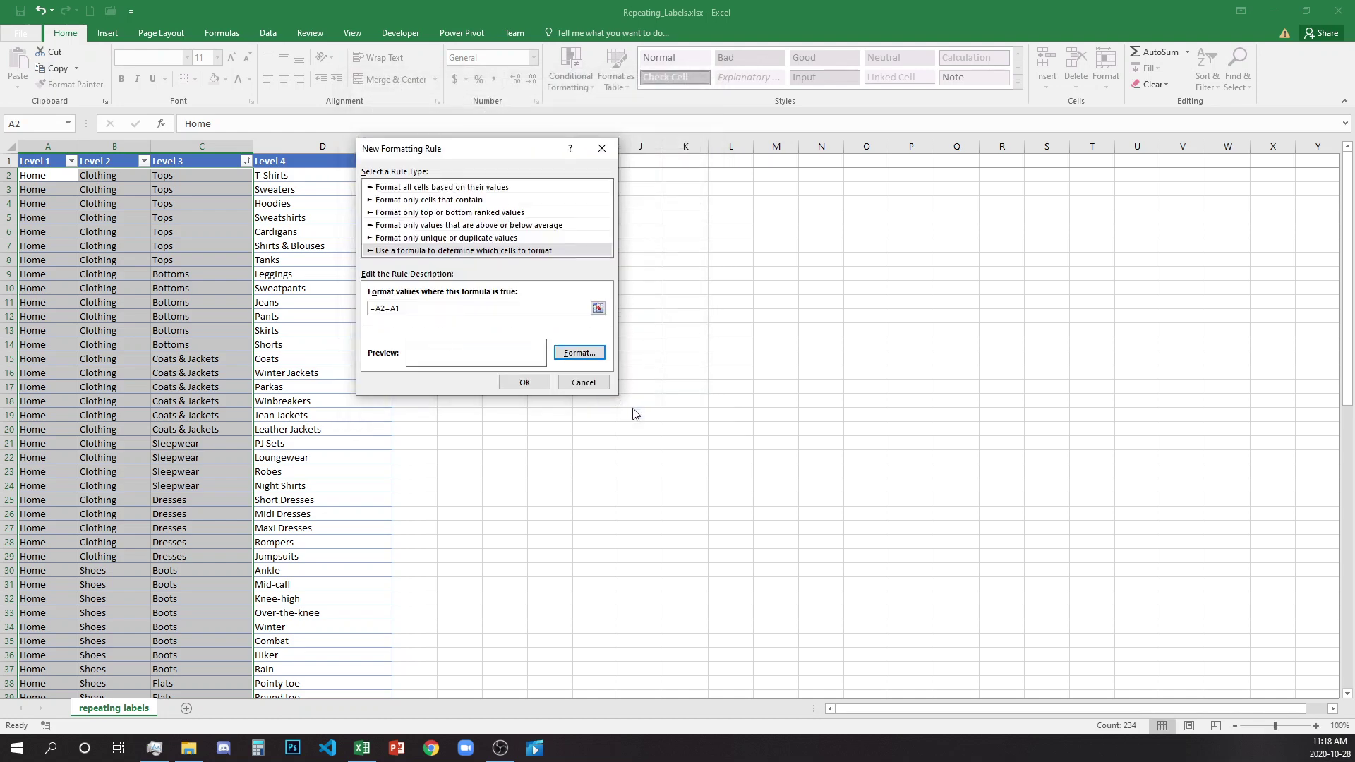
- Apply the =A2=A1 rule and scroll the table to confirm repeated labels are hidden
click(525, 383)
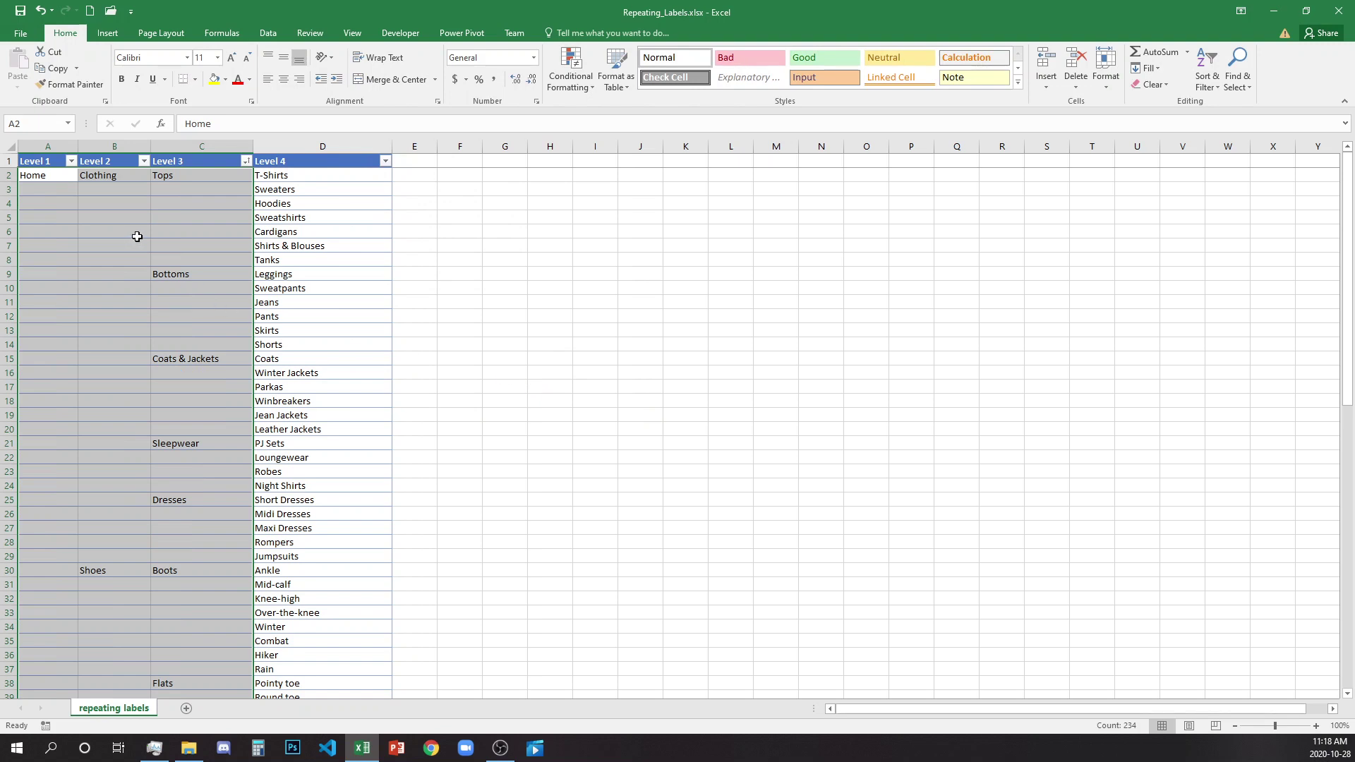
scroll(139, 236, down, 8)
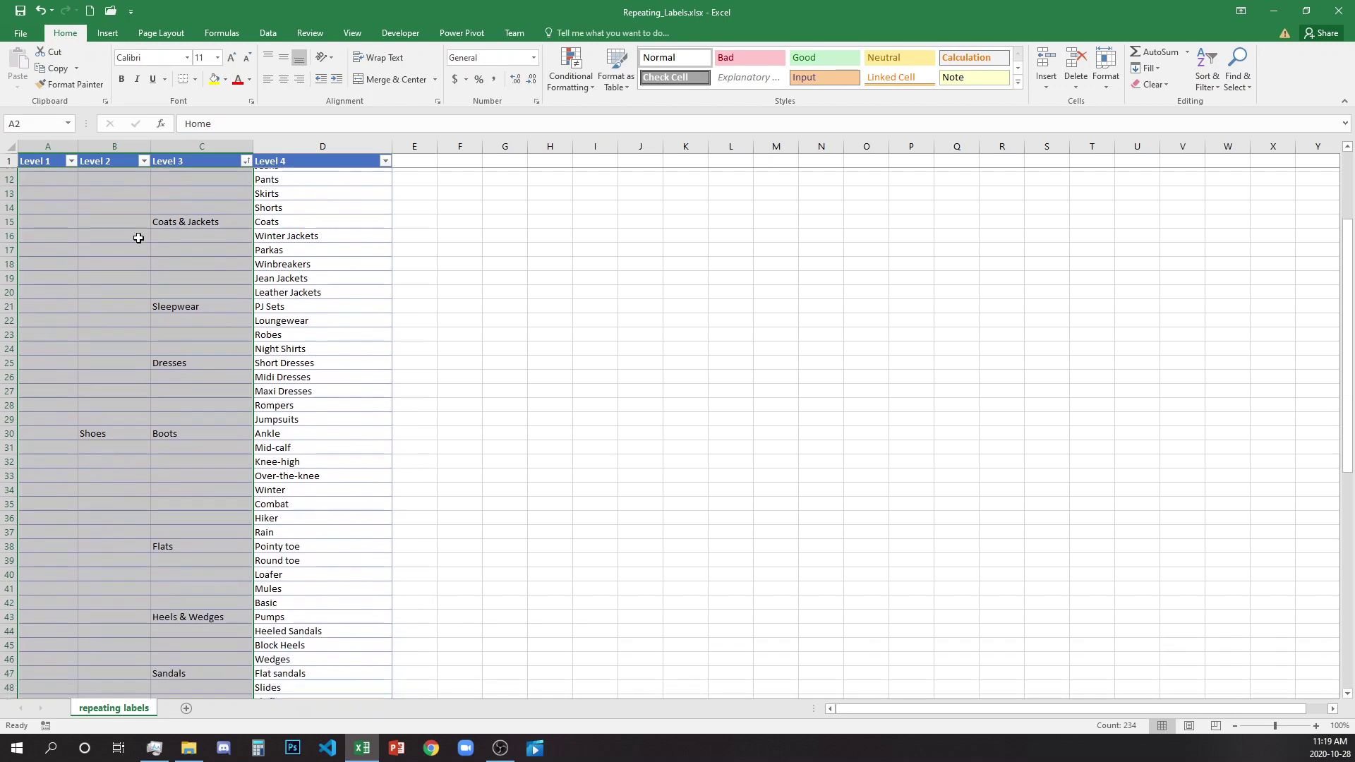
scroll(140, 243, up, 5)
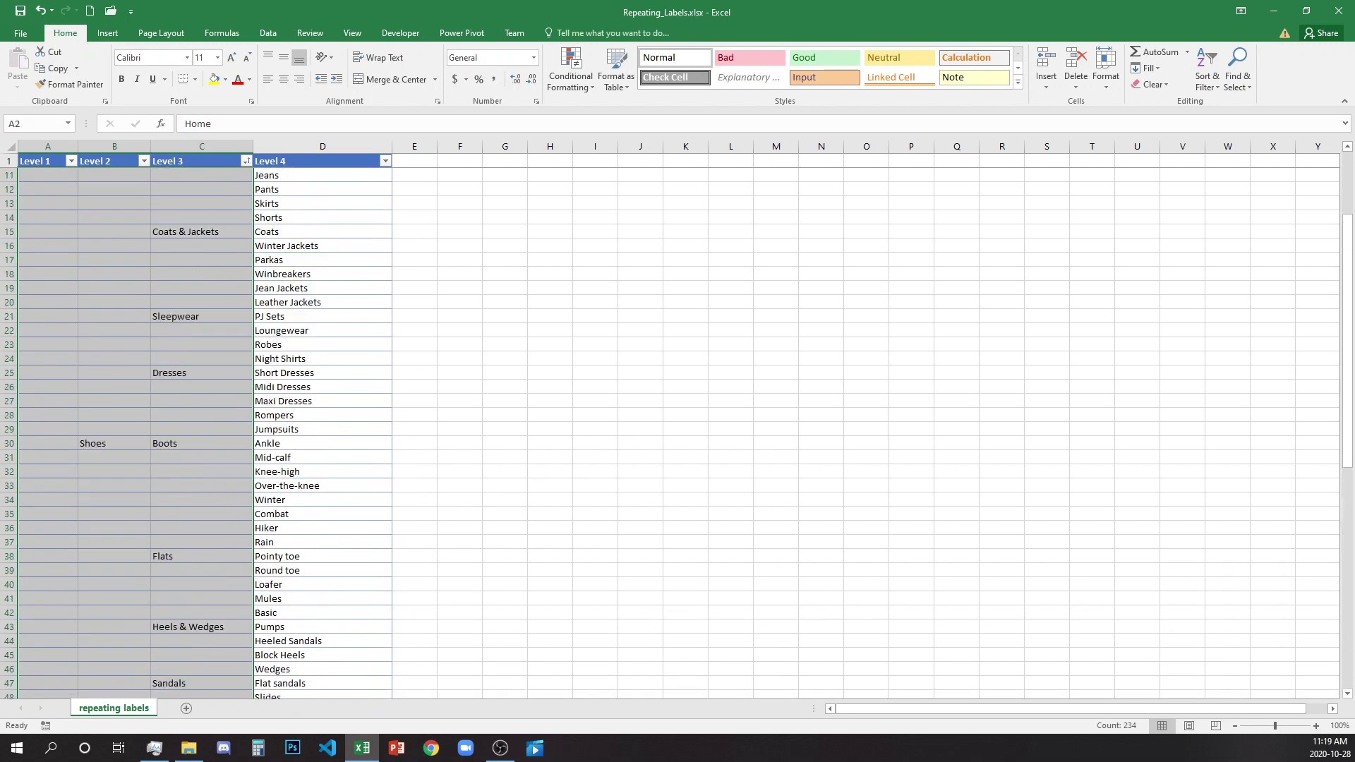
key(alt+Tab)
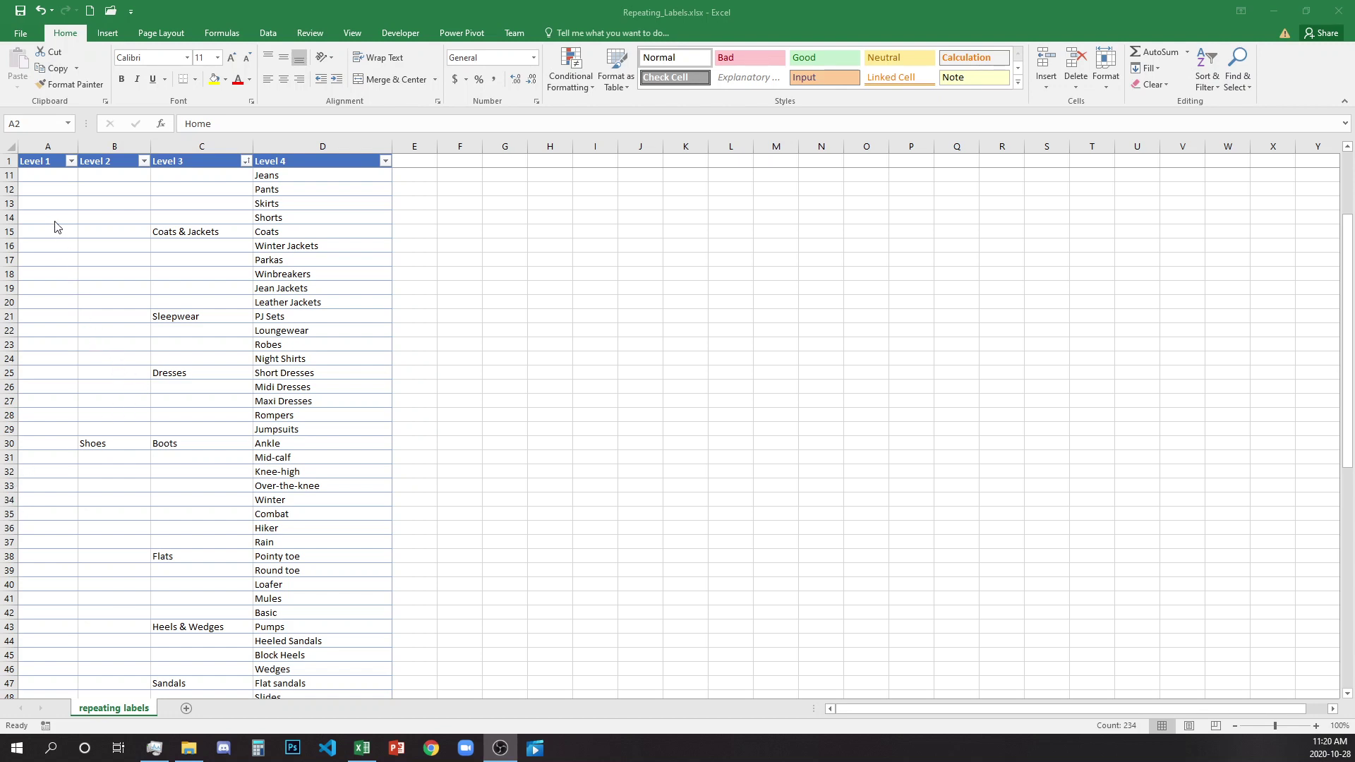
key(alt+Tab)
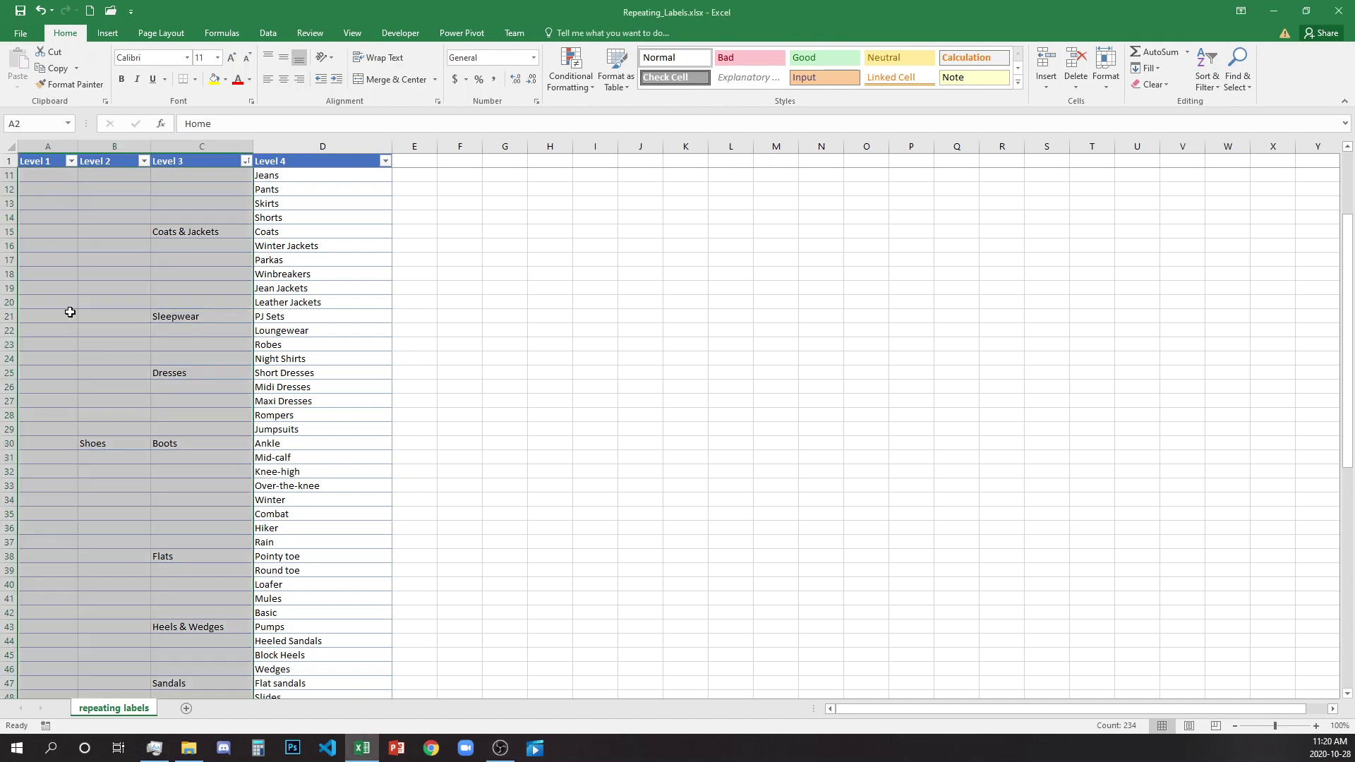
scroll(69, 303, up, 3)
click(63, 220)
click(59, 191)
click(55, 243)
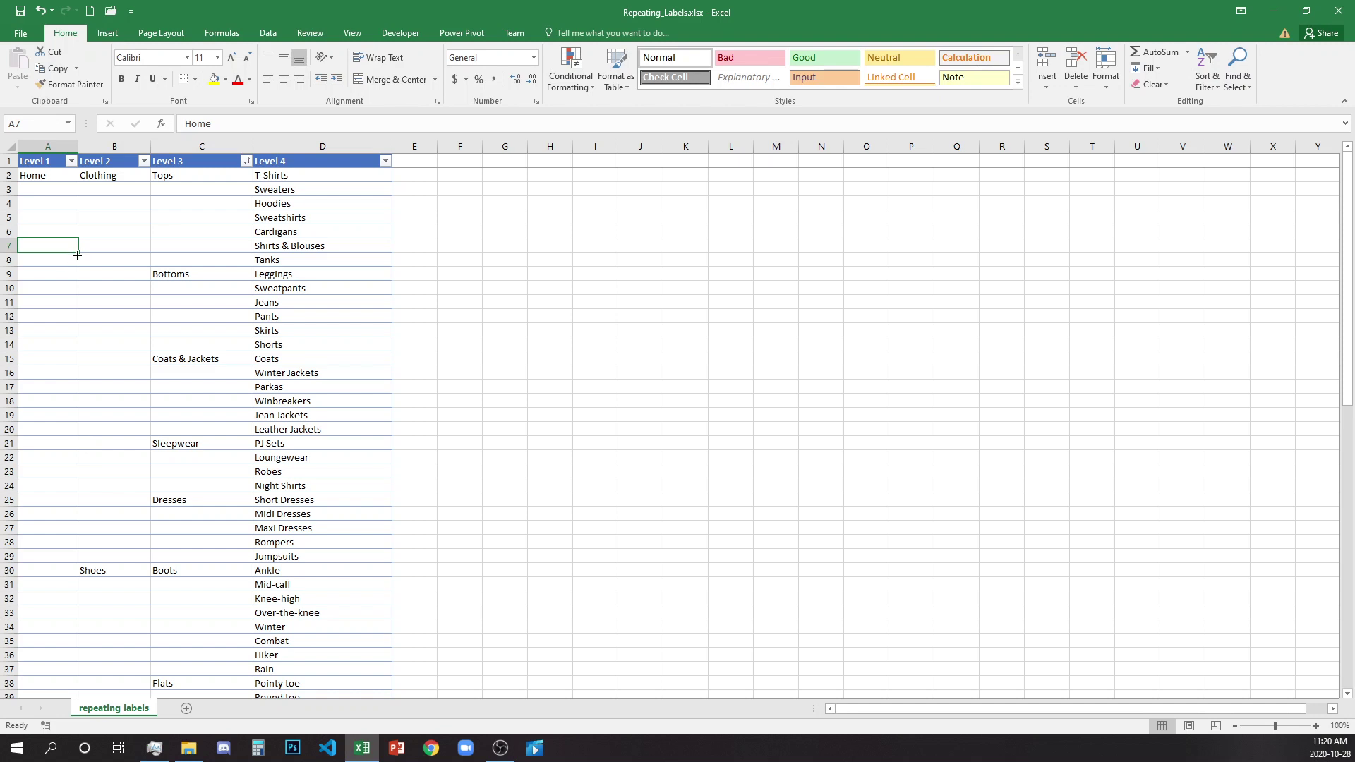
drag(230, 123, 177, 124)
key(Return)
key(Return)
key(Return)
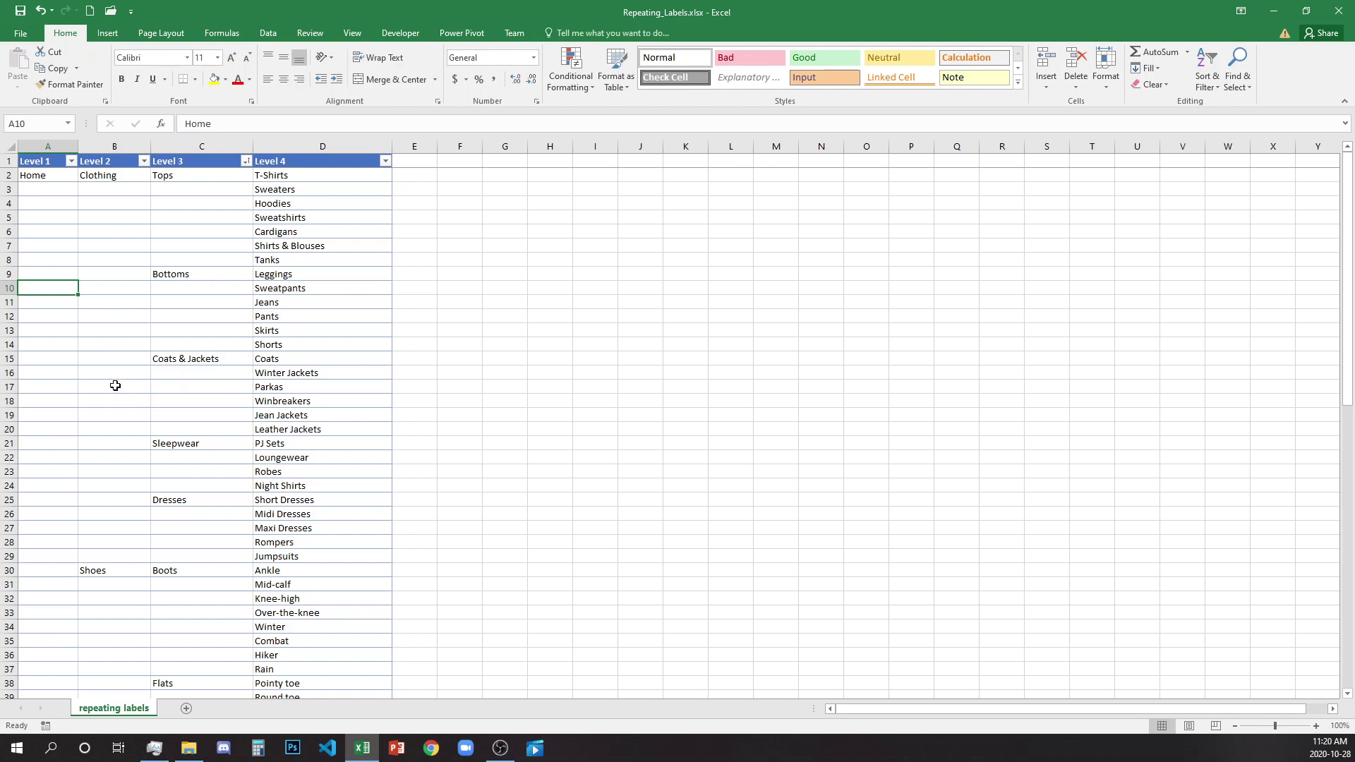
- Filter Level 2 to show only Clothing
click(144, 161)
click(51, 299)
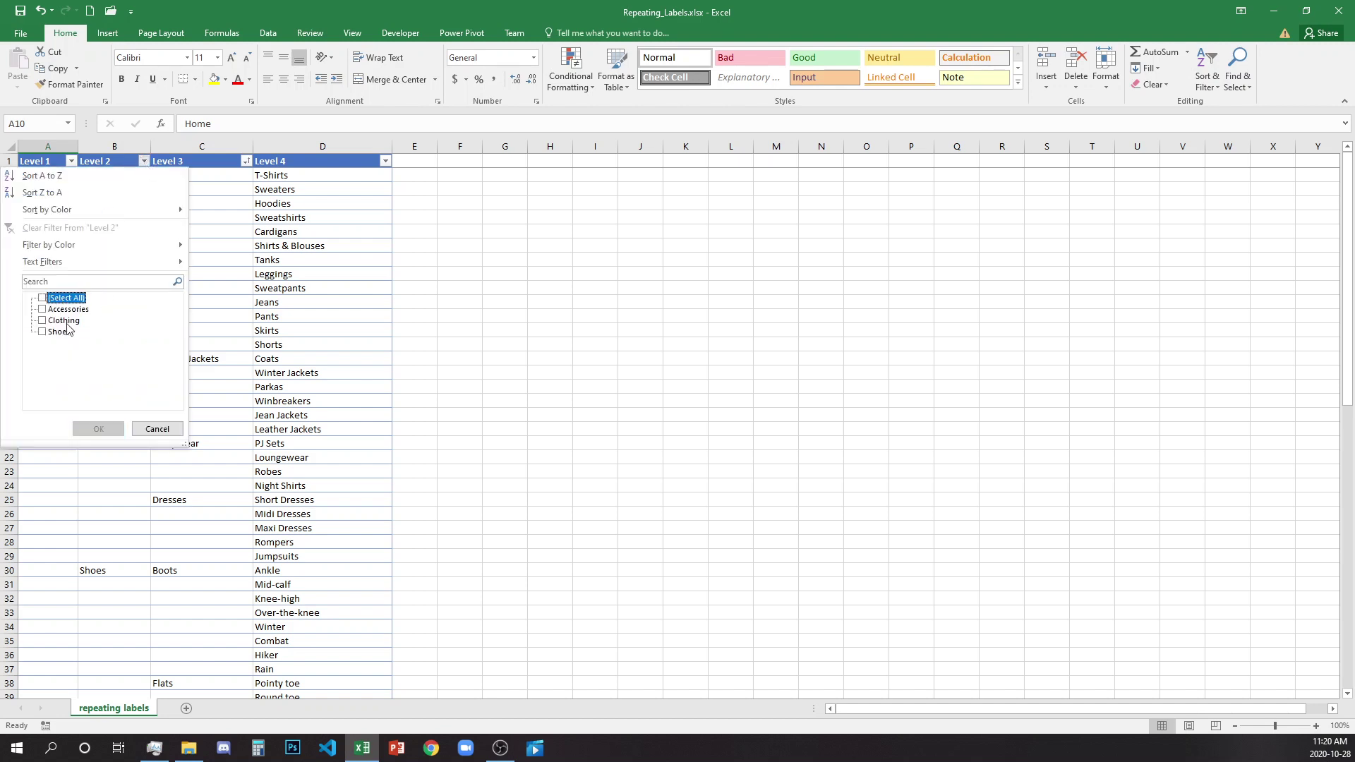
click(67, 322)
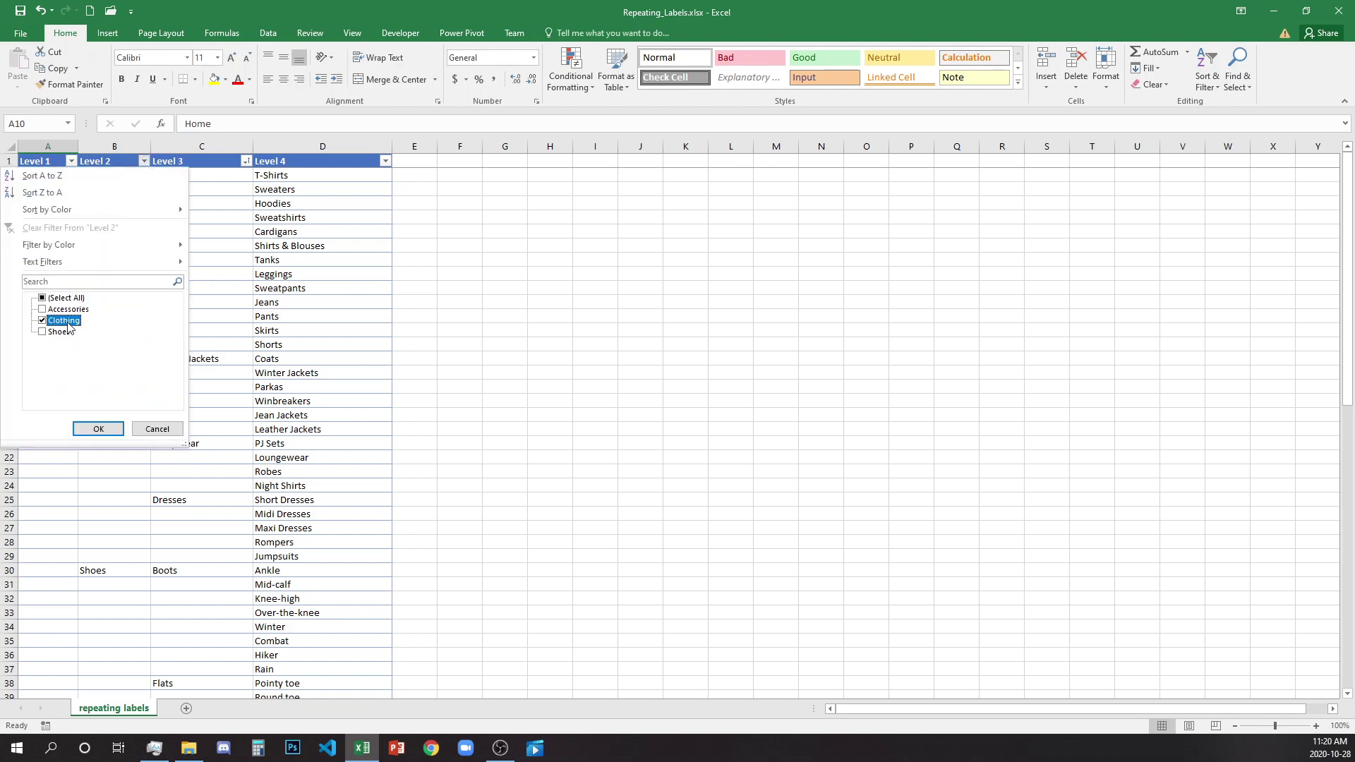
click(106, 428)
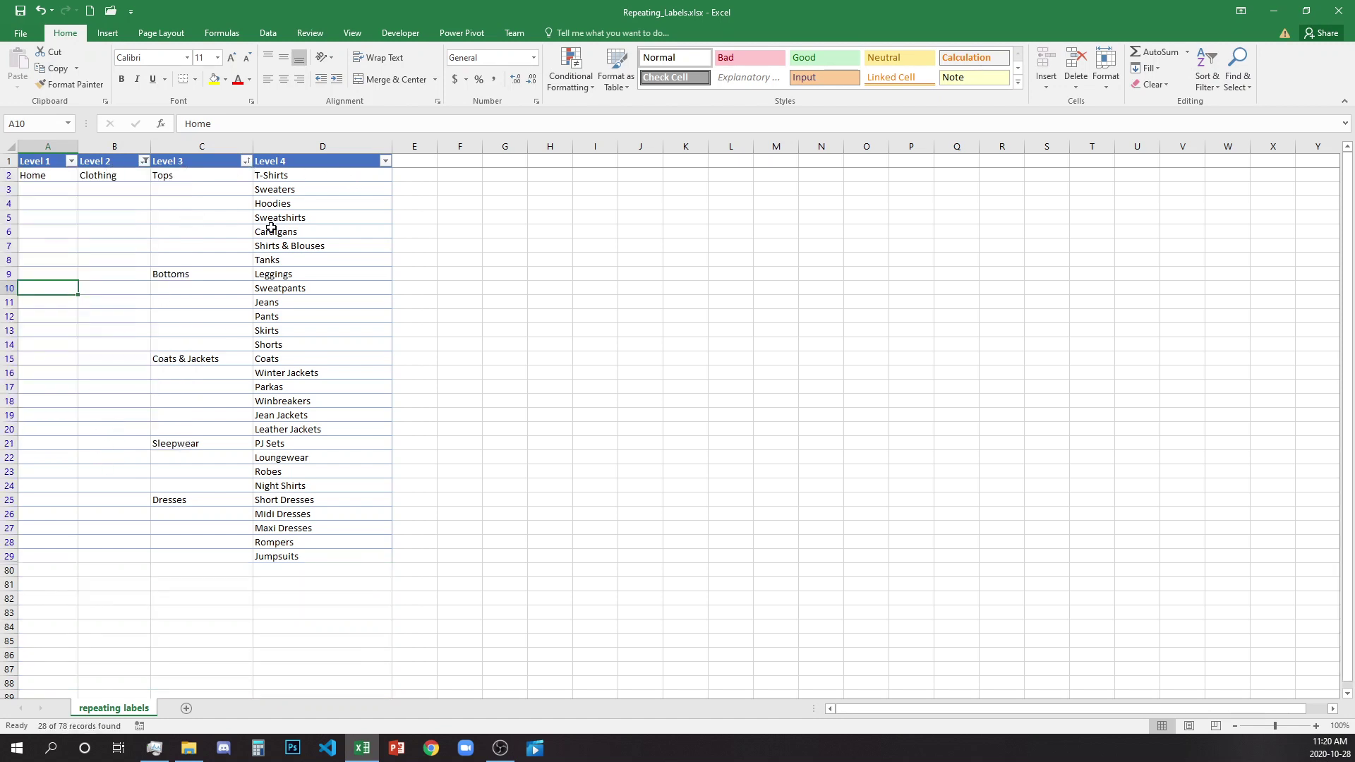
- Filter Level 3 to only Dresses and select the five Dresses items D25:D29
click(245, 161)
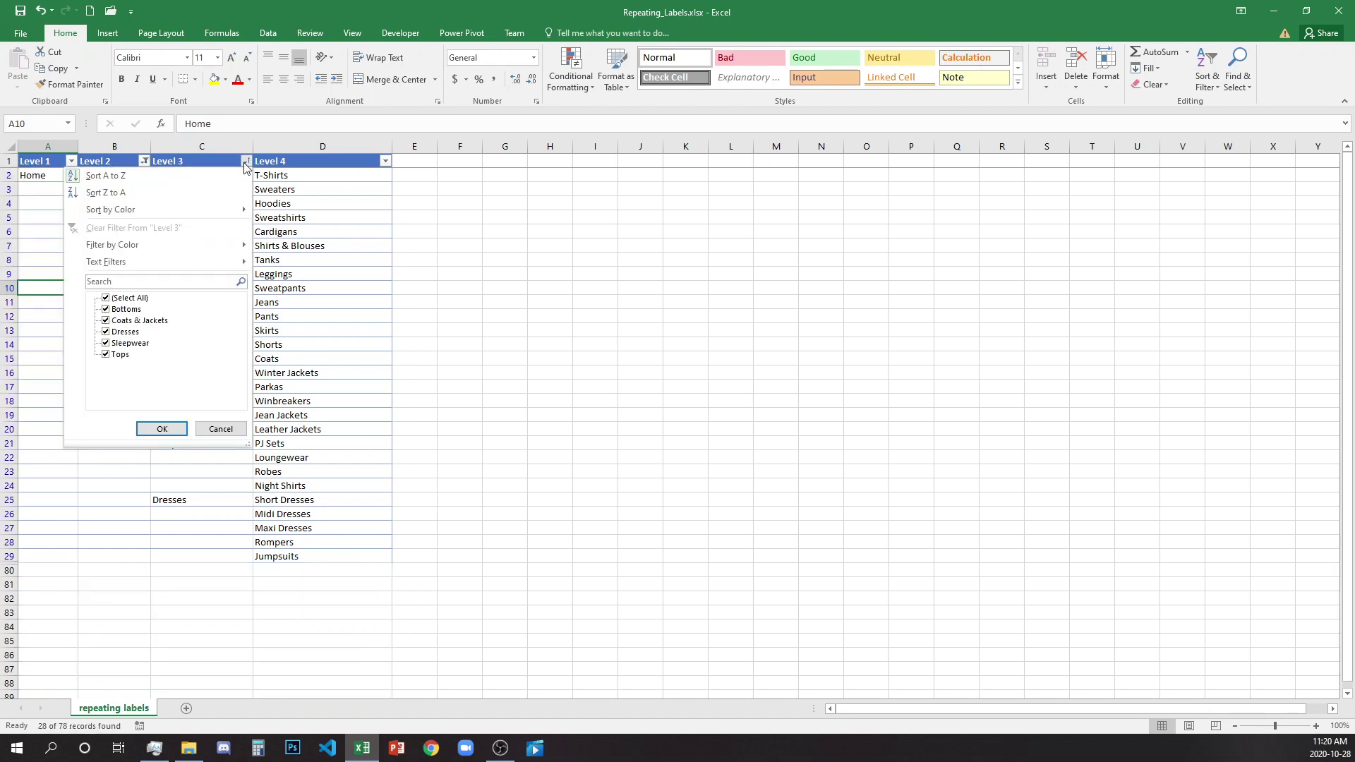
click(137, 298)
click(127, 331)
click(177, 428)
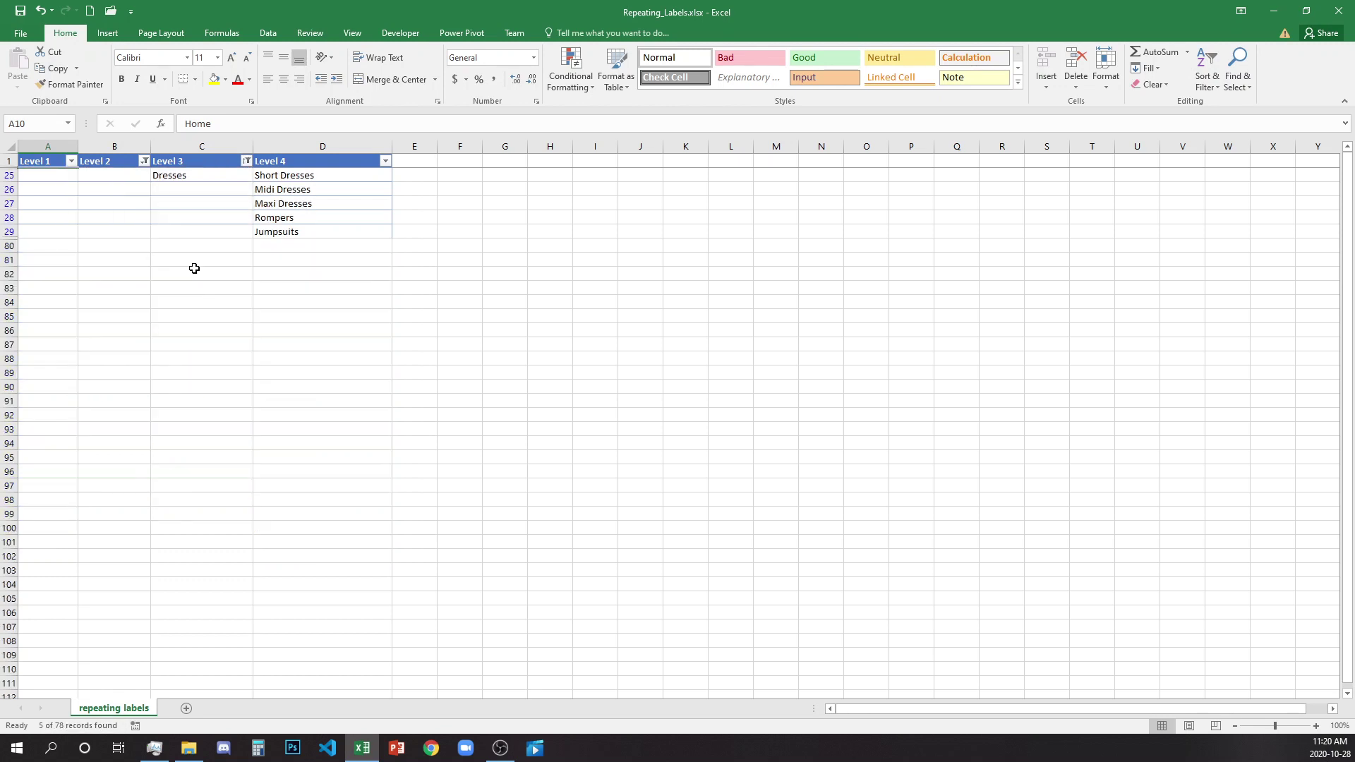
drag(306, 182, 314, 233)
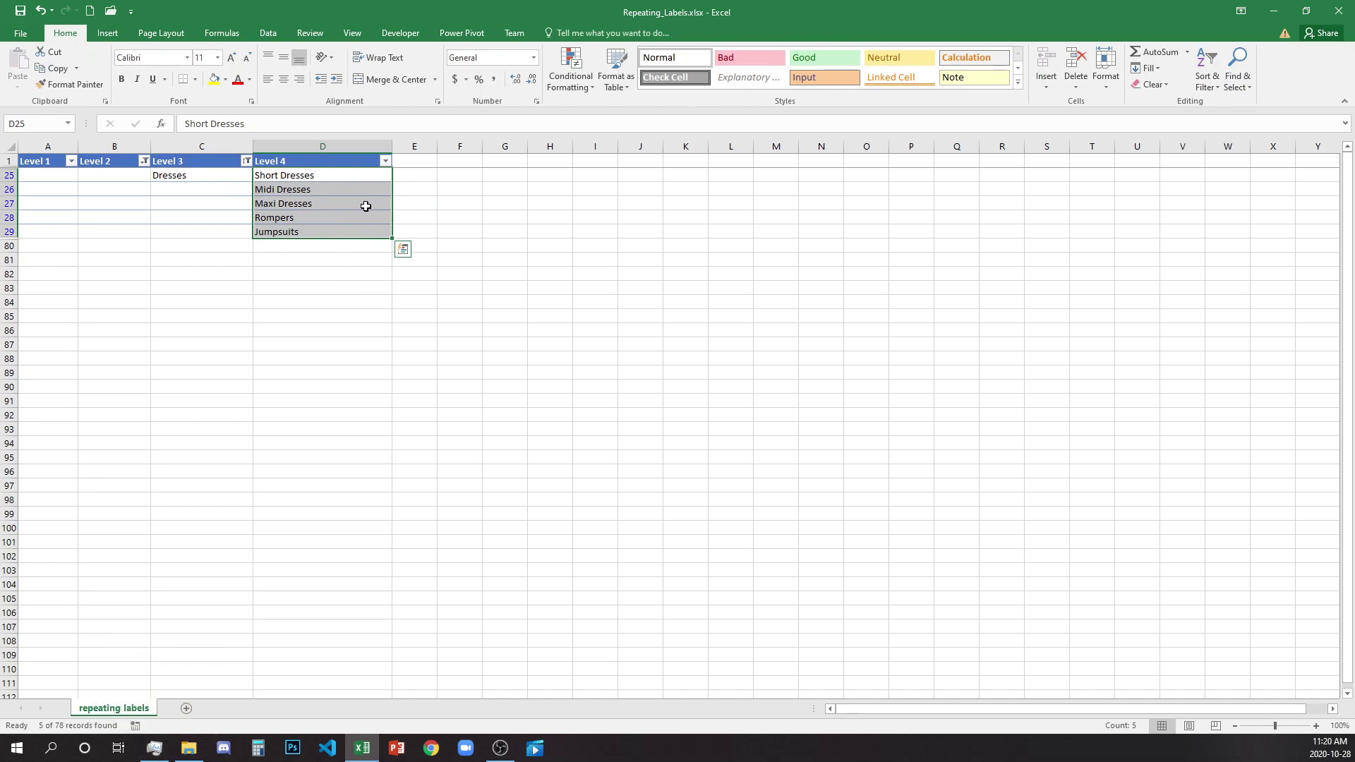
click(237, 160)
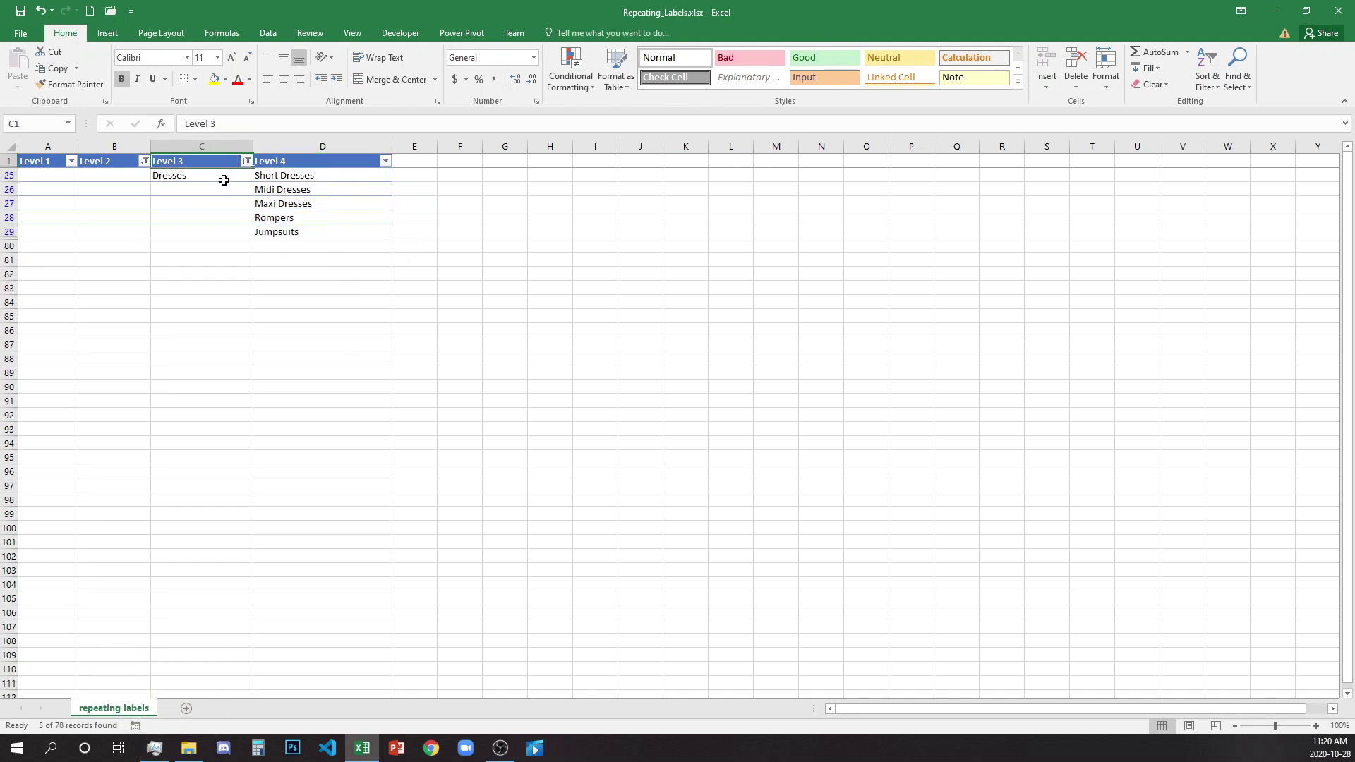
- Reset the Level 3 filter to all values and filter Level 2 to only Shoes
click(245, 162)
click(106, 298)
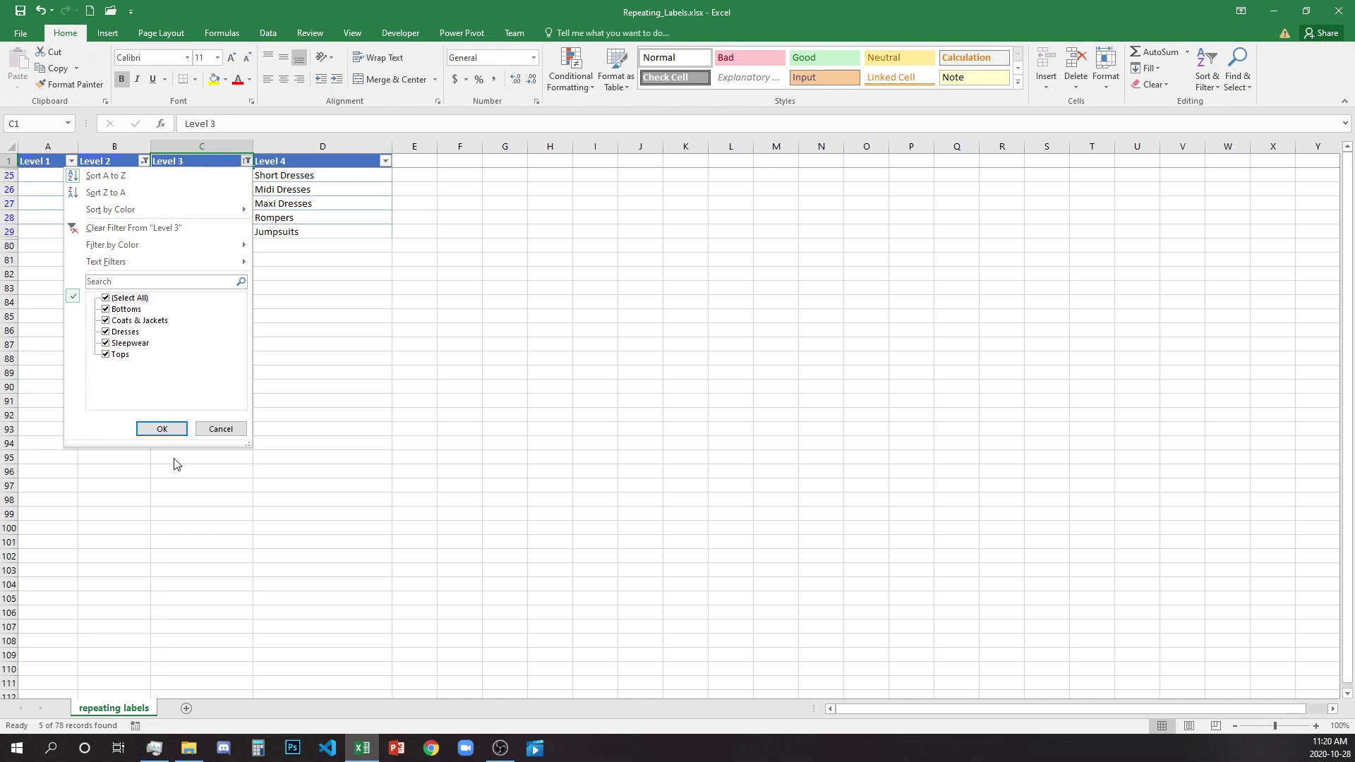
click(161, 428)
click(144, 161)
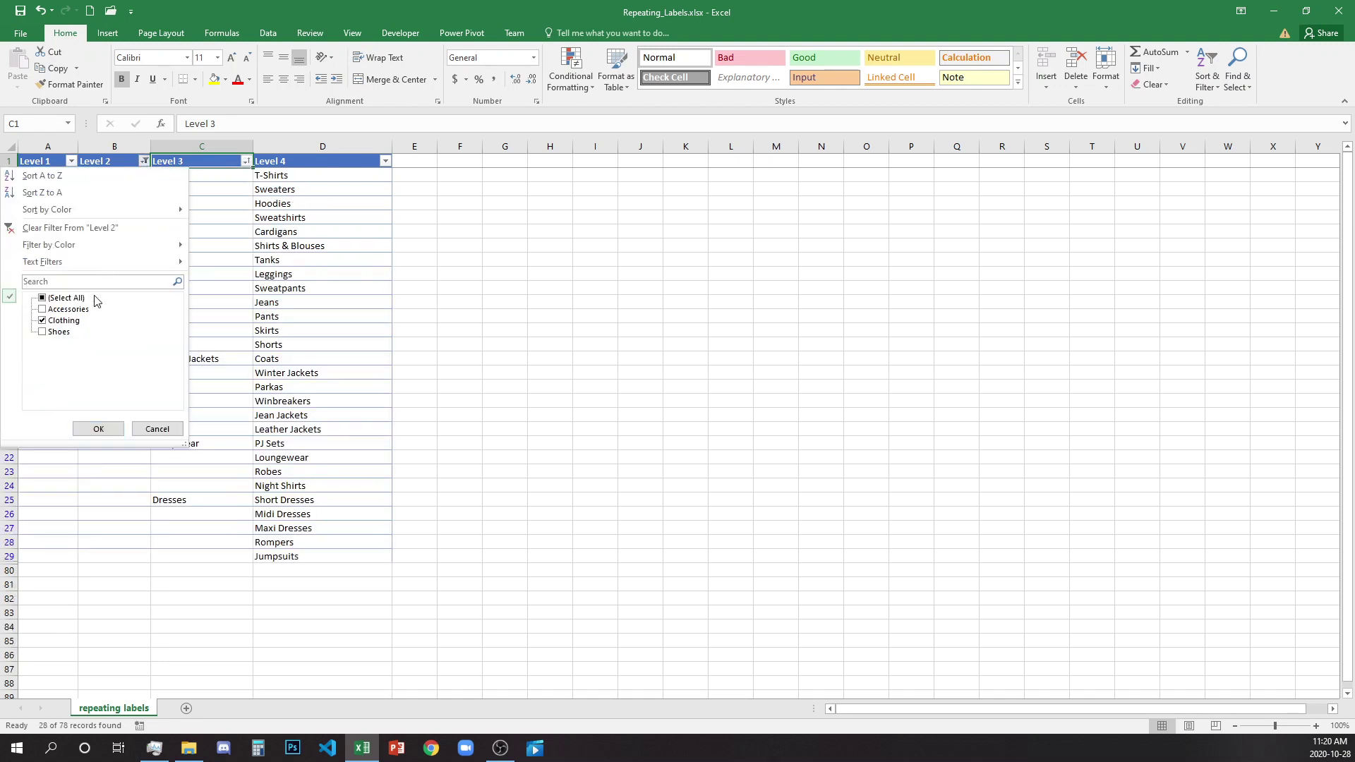
click(62, 300)
click(61, 321)
click(62, 310)
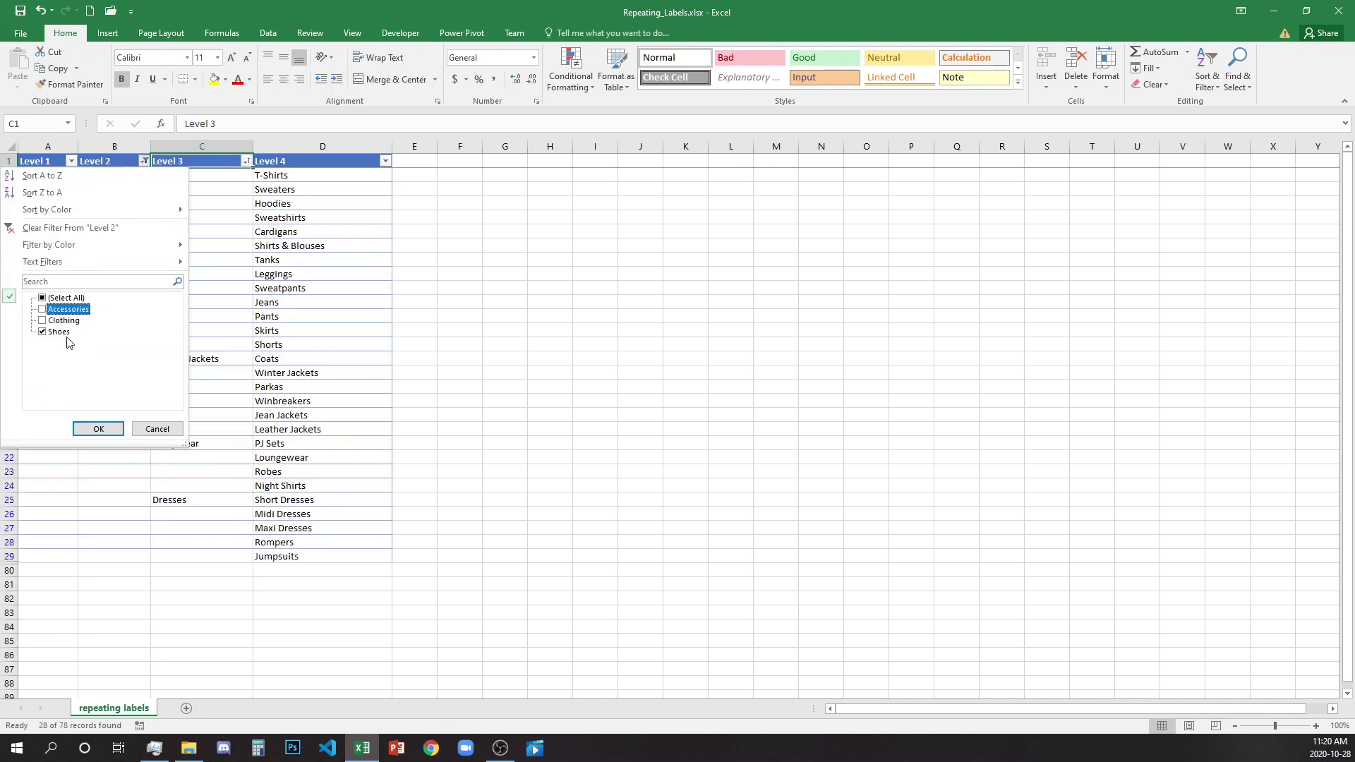
click(99, 429)
- Filter Level 3 to only Sneakers and select the five items D50:D54
click(246, 161)
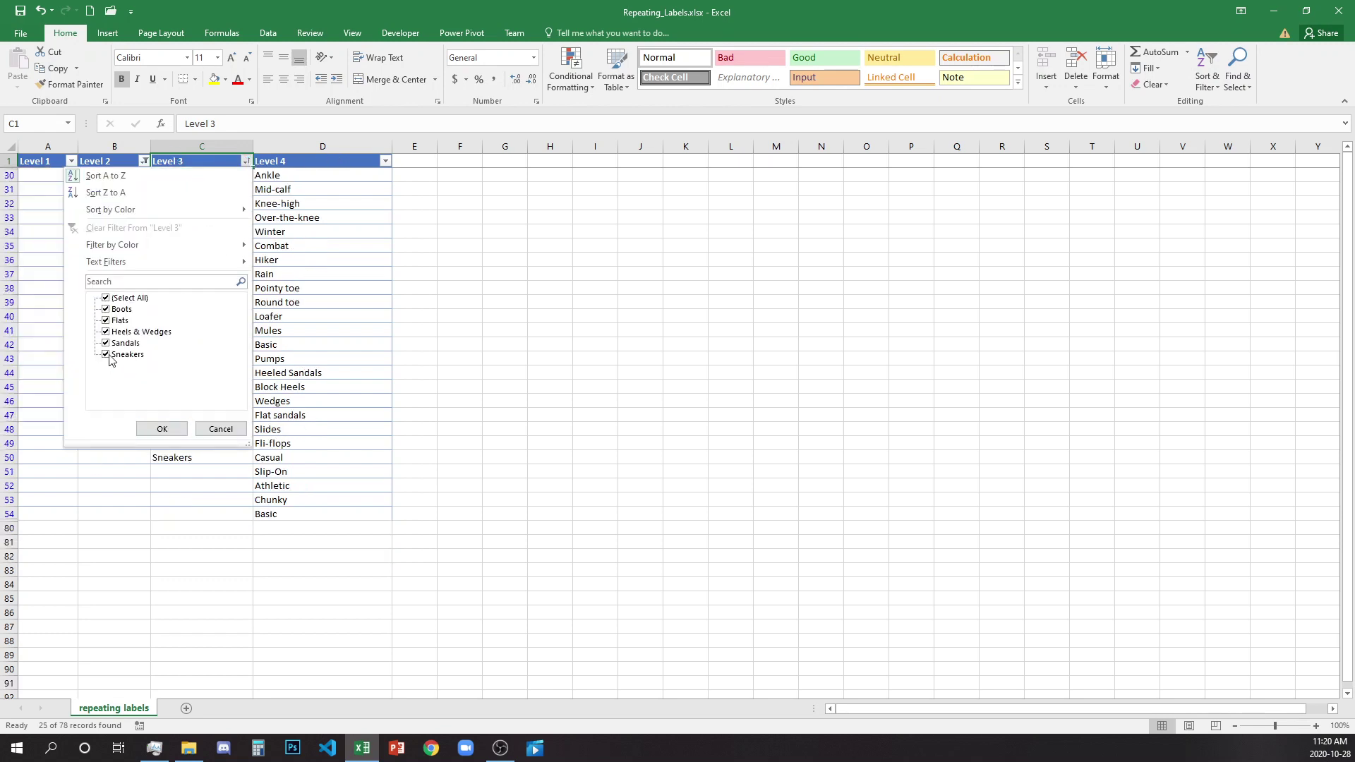
click(107, 298)
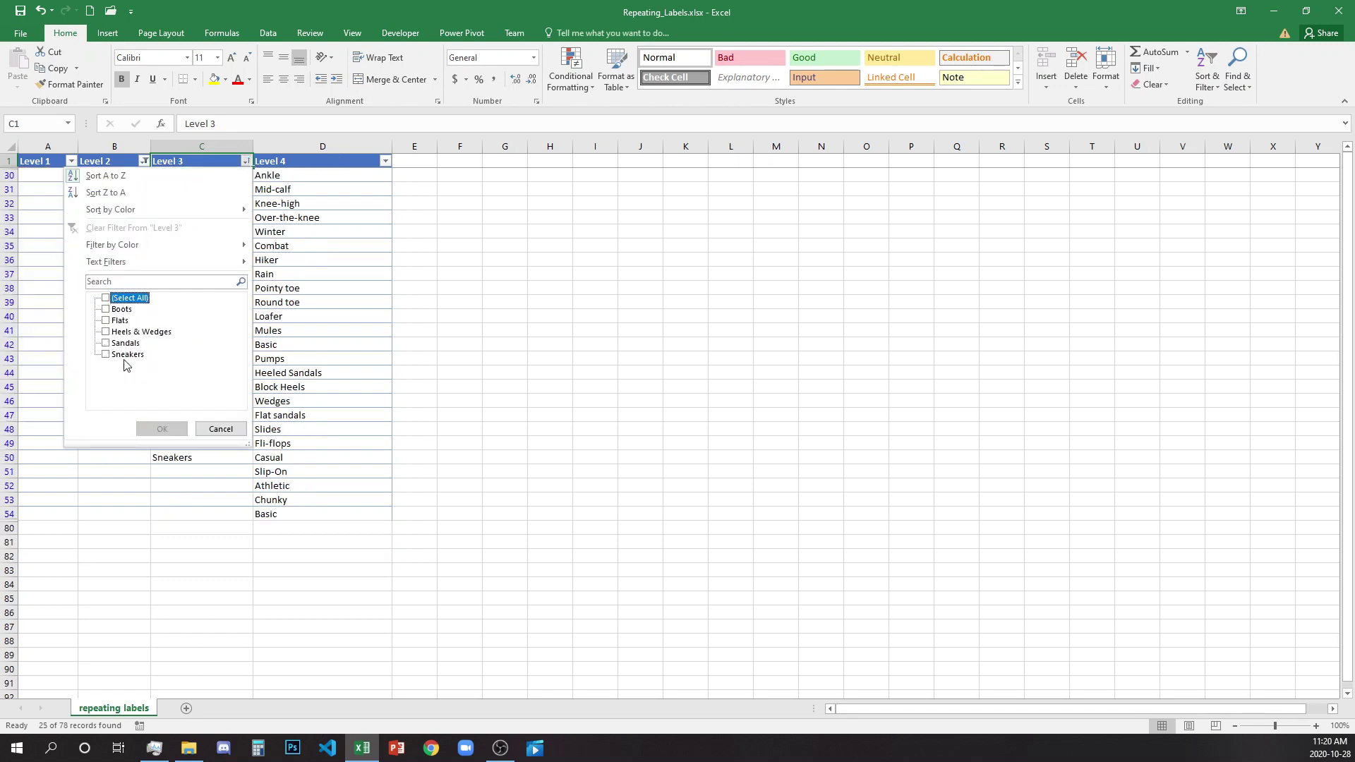
click(107, 355)
click(177, 434)
drag(282, 177, 297, 231)
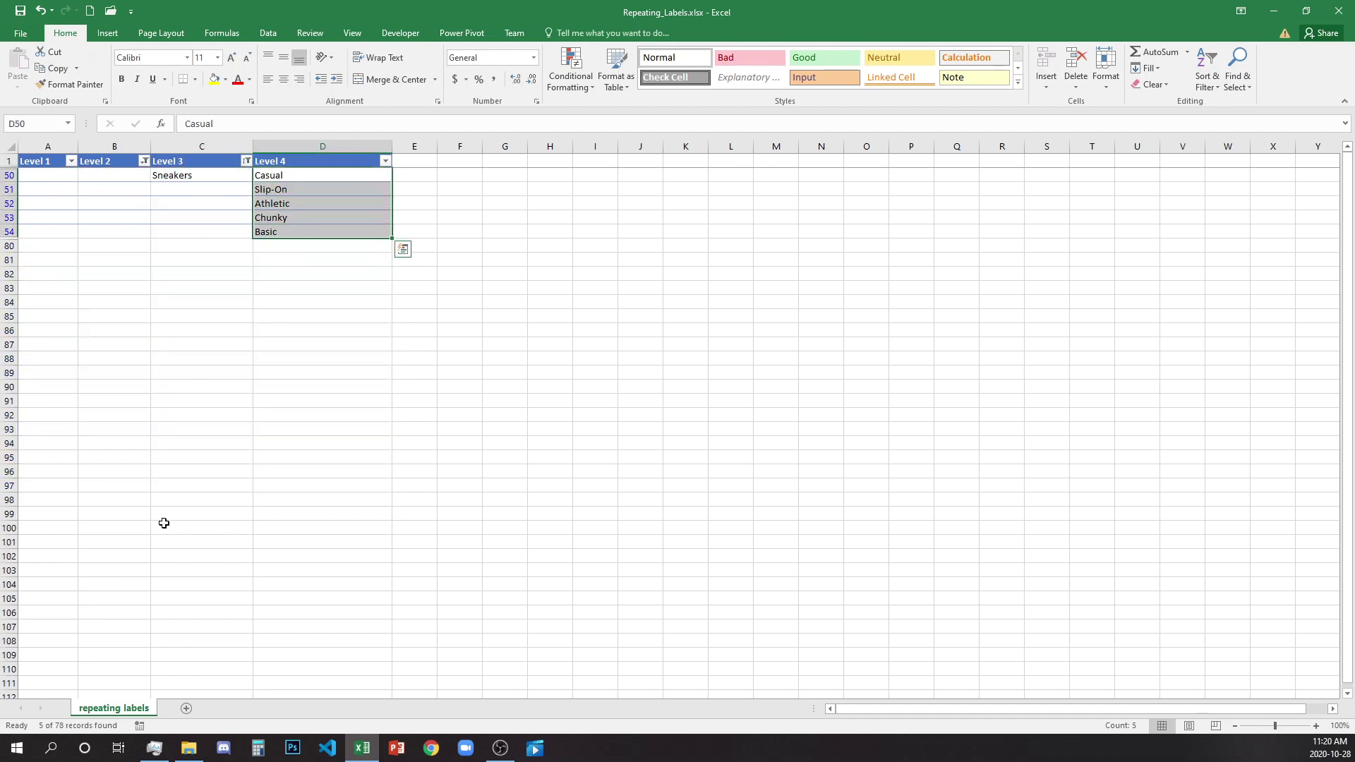